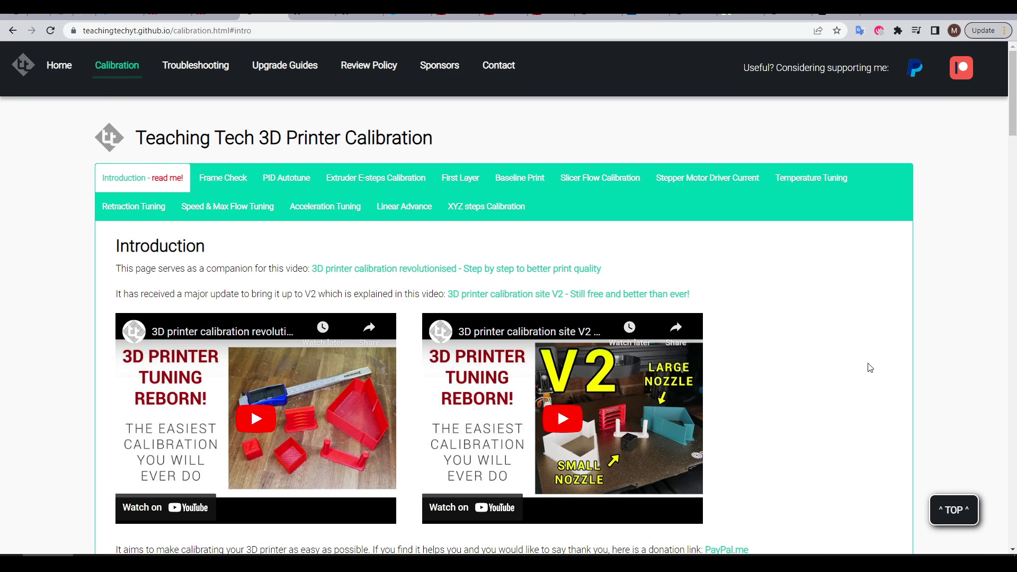
- Go through the First Layer calibration page's G-code generator form and download the generated G-code
scroll(742, 238, "down", 20)
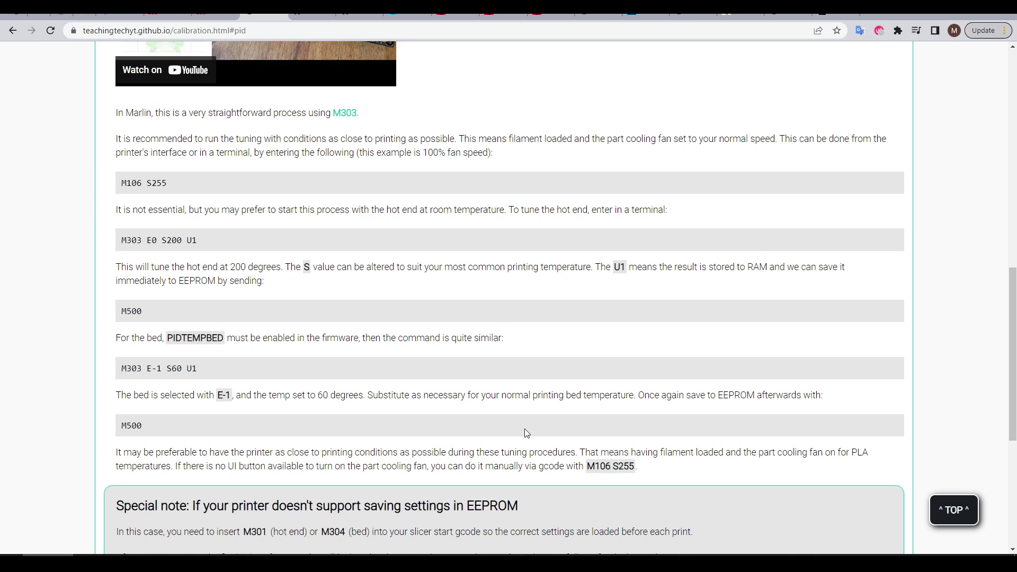
scroll(666, 220, "down", 15)
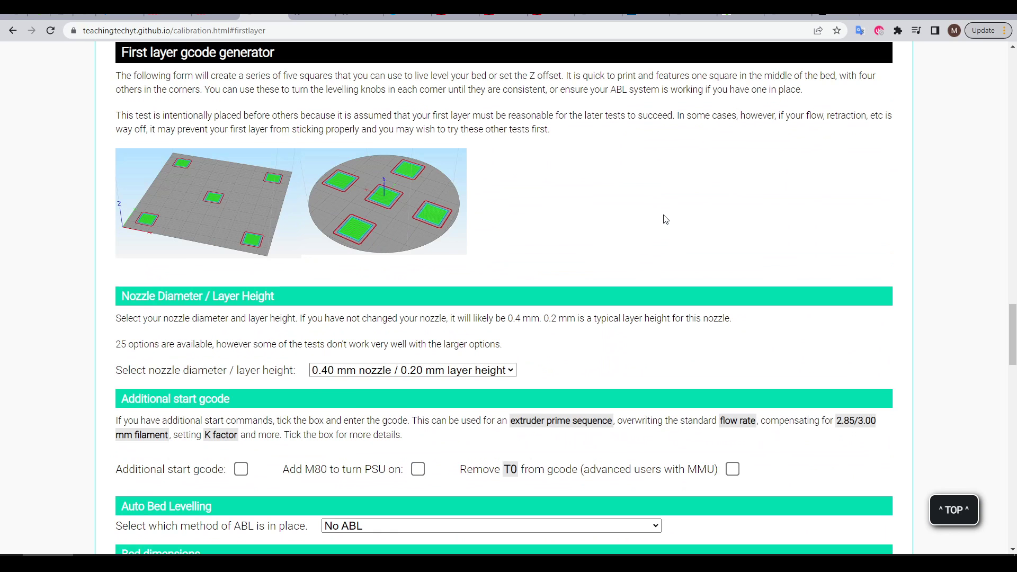
scroll(742, 236, "down", 8)
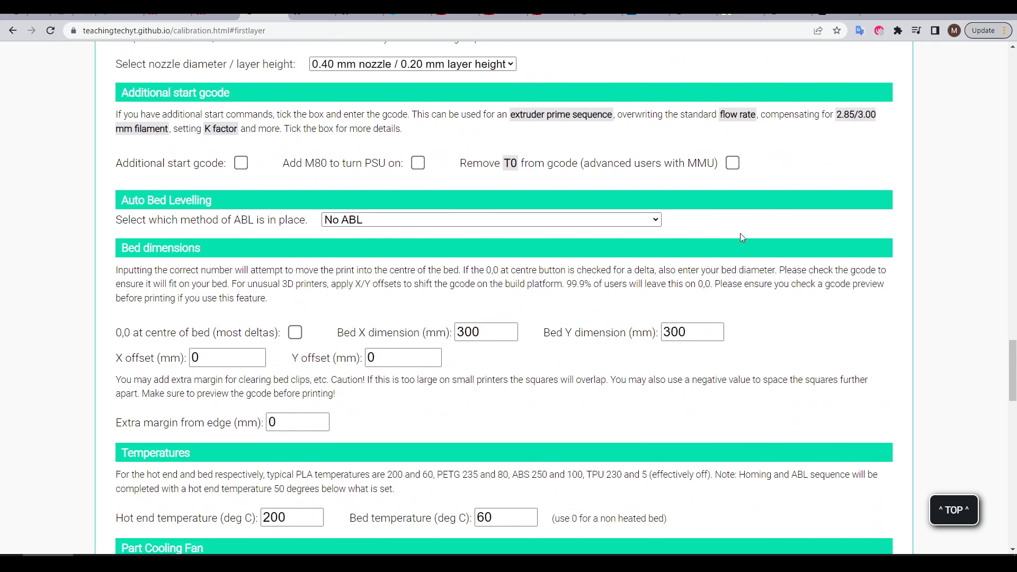
scroll(817, 242, "down", 6)
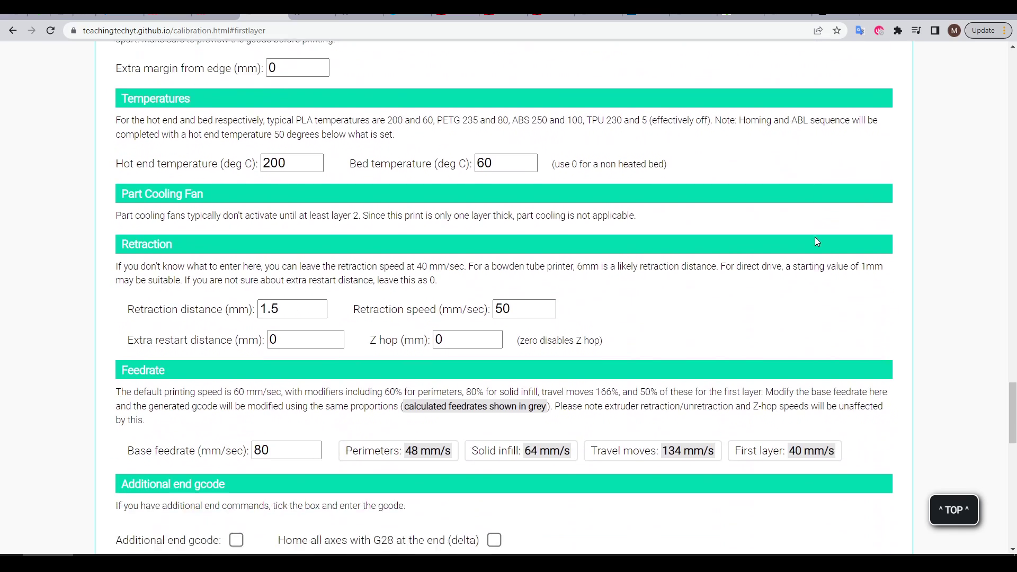
scroll(817, 242, "down", 5)
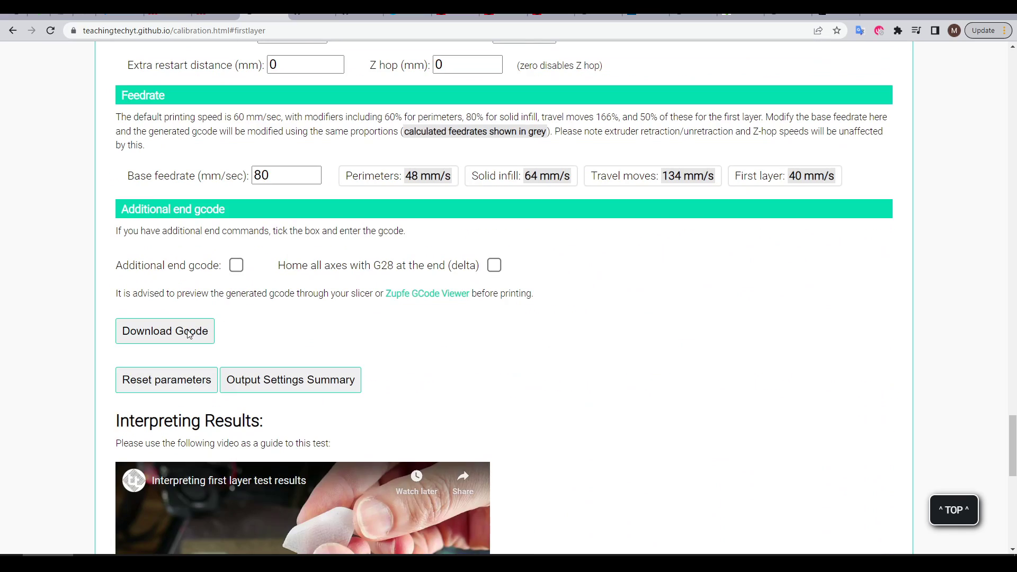
left_click(189, 333)
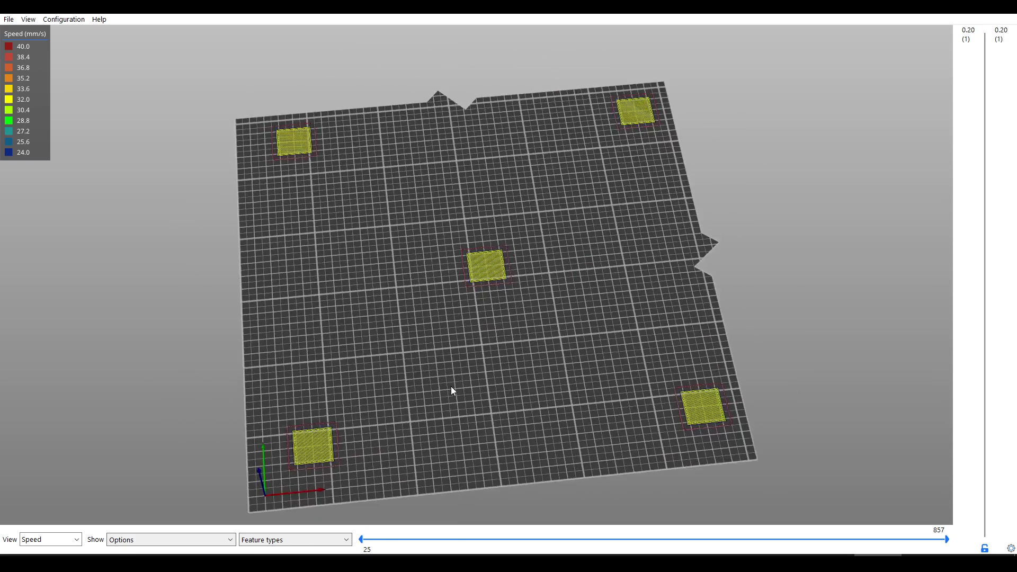
- Examine the five-square first layer preview, and read the source code in firstlayer.js and gcodeprocessing.js
left_click_drag(451, 387, 447, 385)
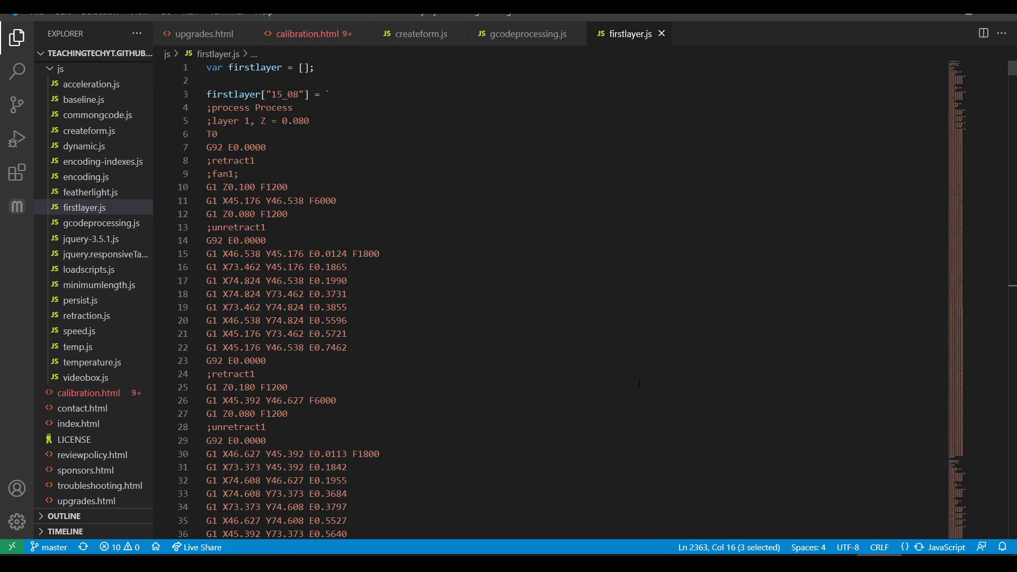
scroll(292, 196, "down", 19)
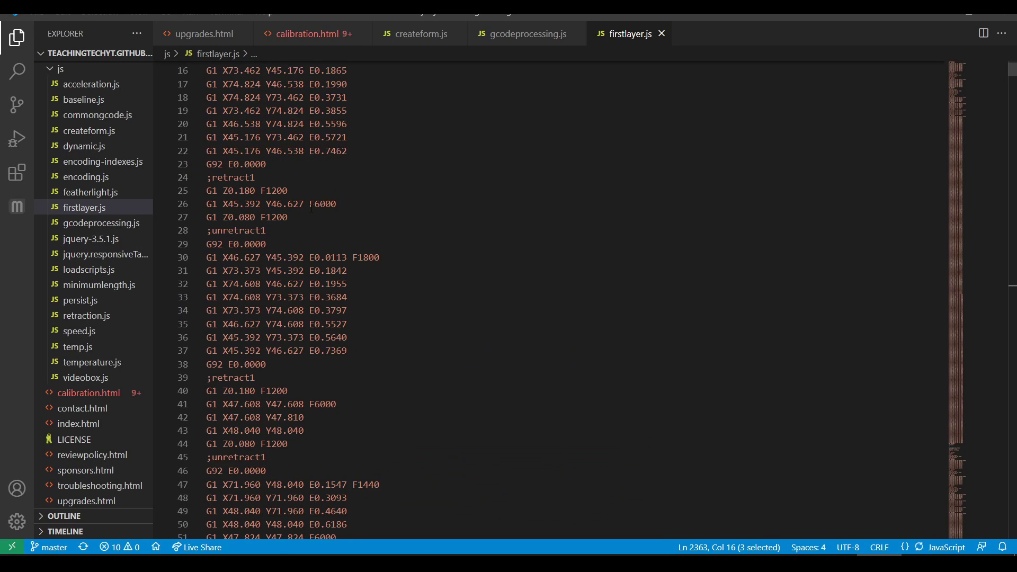
key("ctrl+Page_Up")
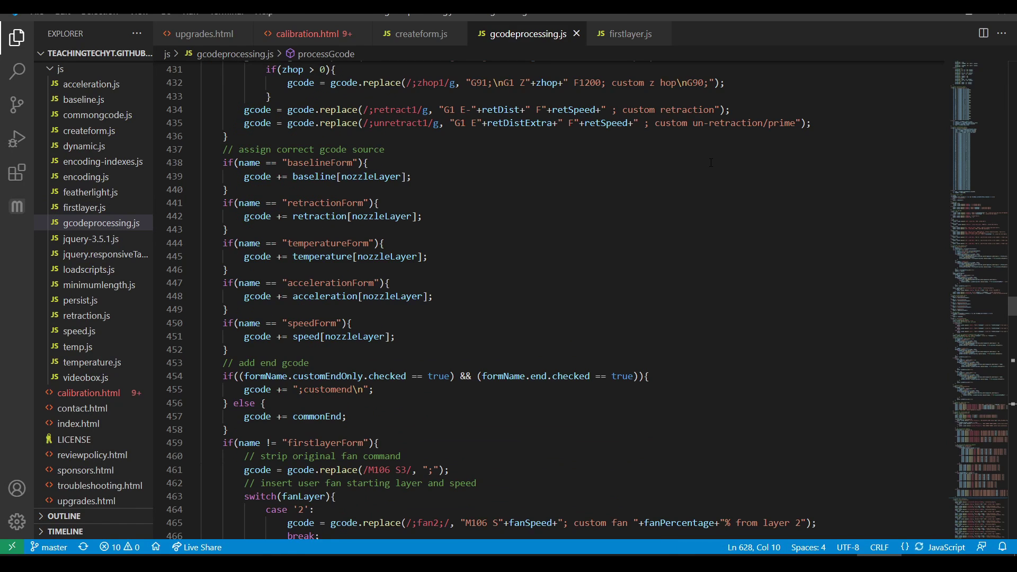
scroll(730, 168, "down", 7)
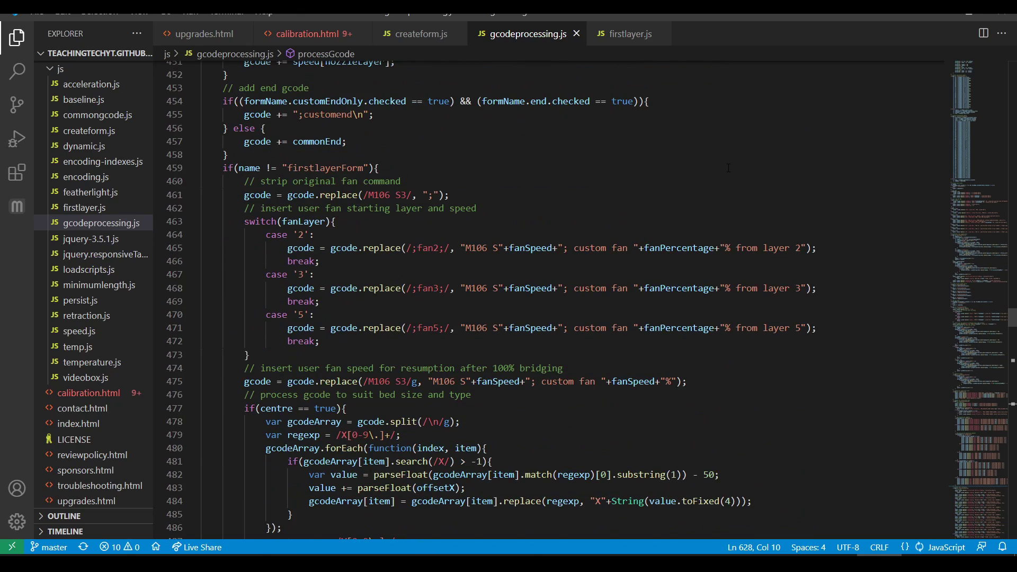
scroll(729, 168, "down", 4)
scroll(749, 197, "down", 8)
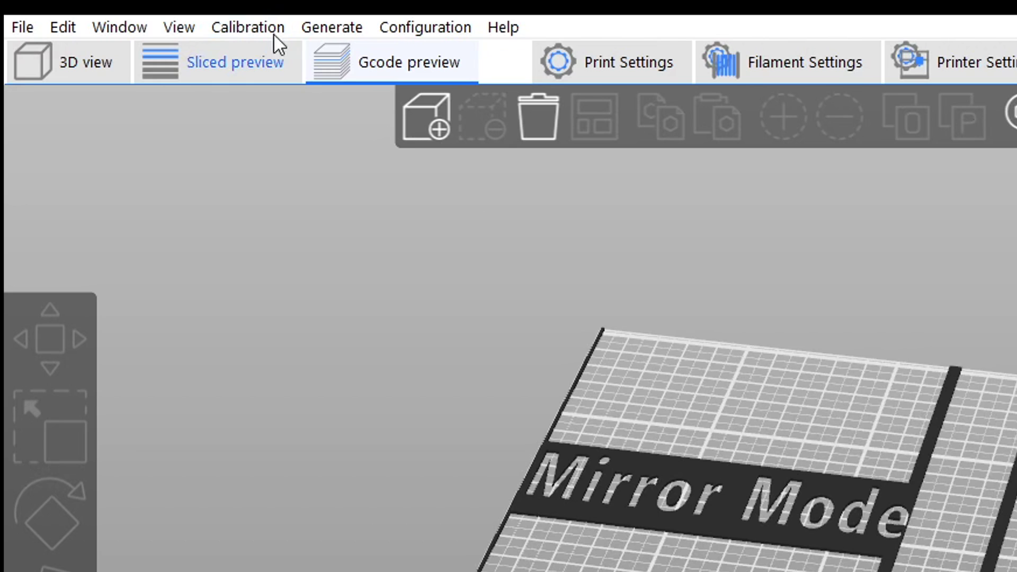
- Switch to SuperSlicer and look through the Perimeters & Shell print settings of the Ender 3 0.2mm layer height profile
left_click(268, 28)
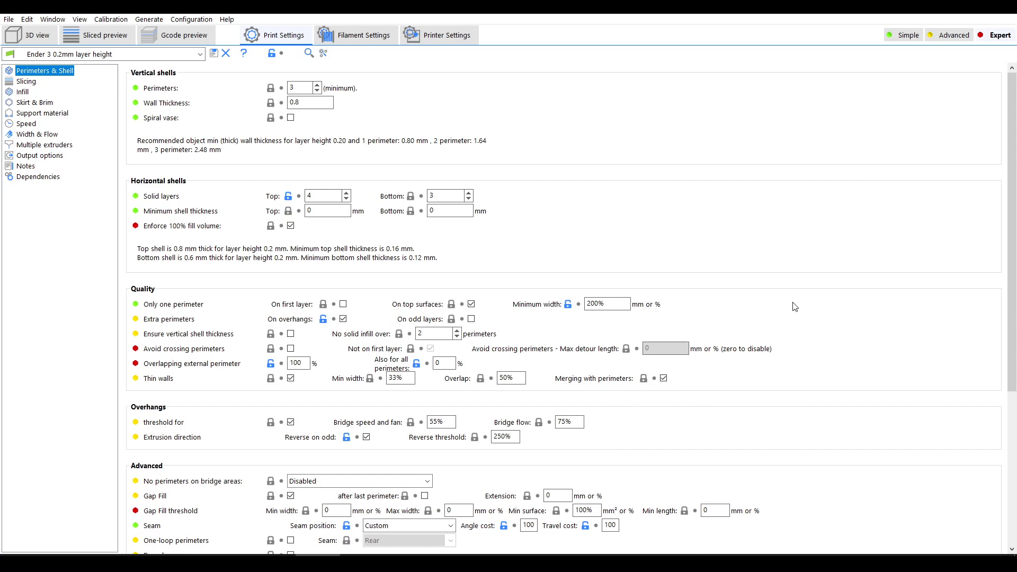
scroll(795, 308, "down", 1)
scroll(707, 397, "down", 6)
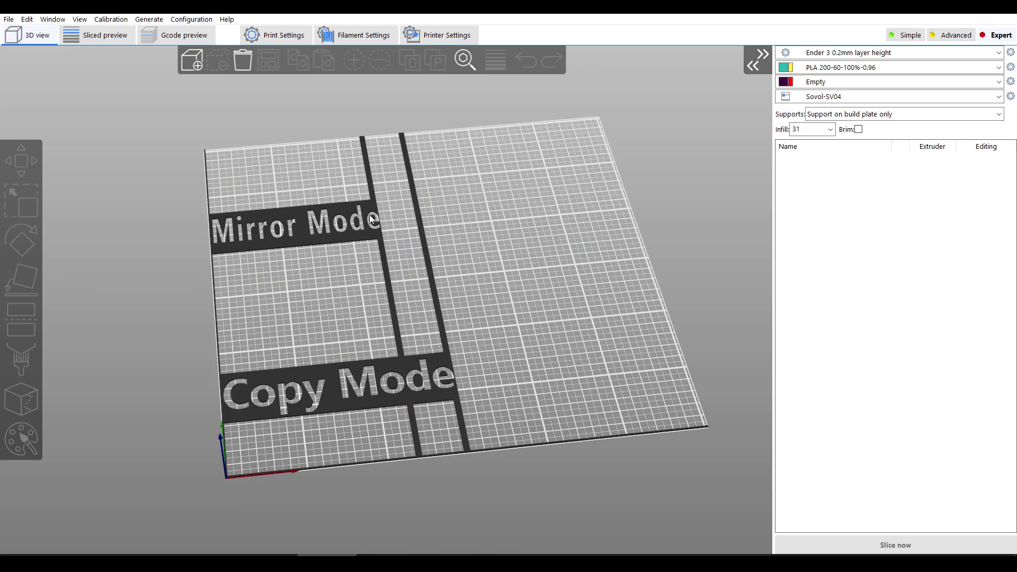
- Open the introduction to the slicer's calibrations and enlarge its window over the build plate view
left_click(123, 21)
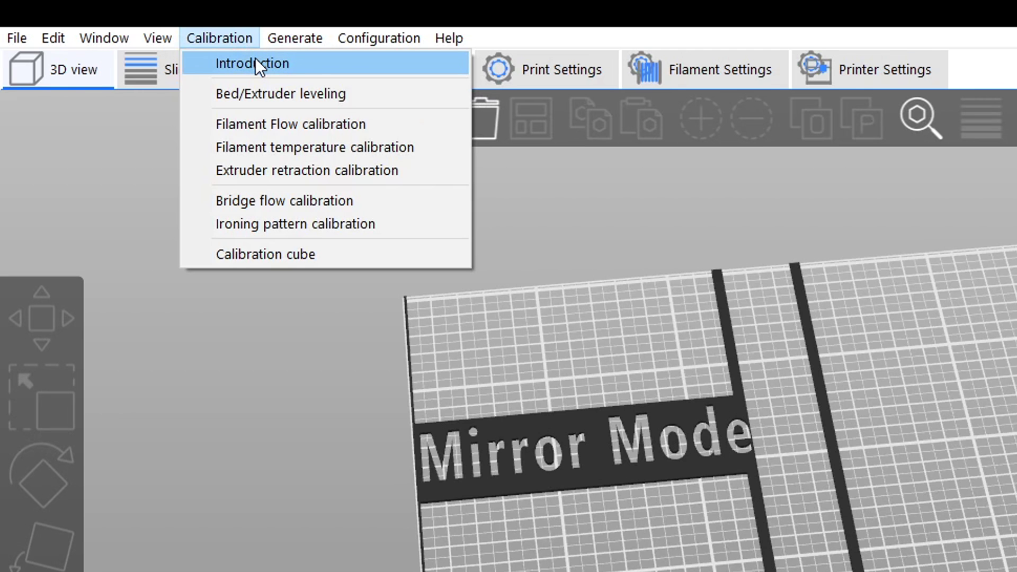
left_click(255, 63)
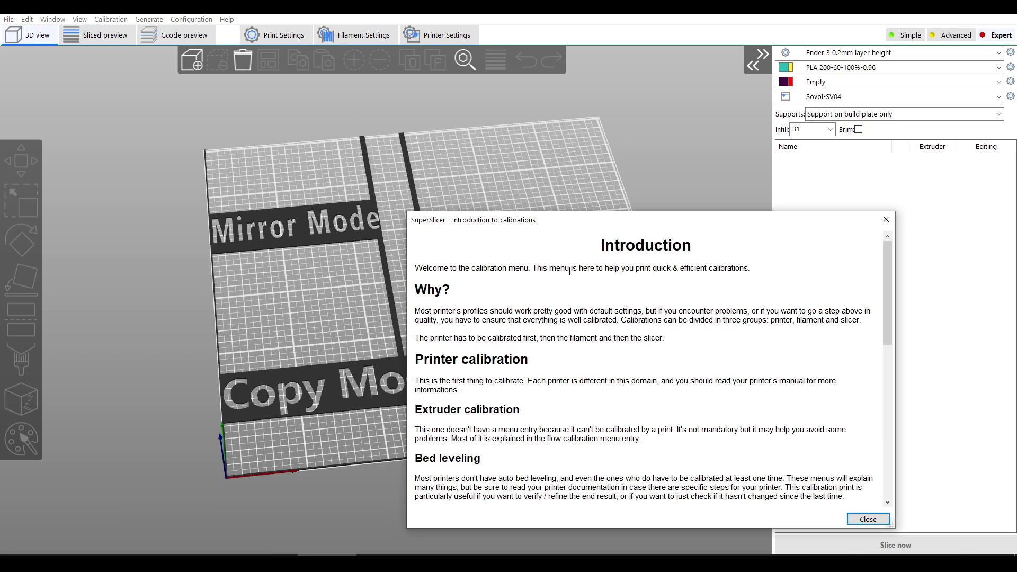
left_click_drag(598, 226, 340, 49)
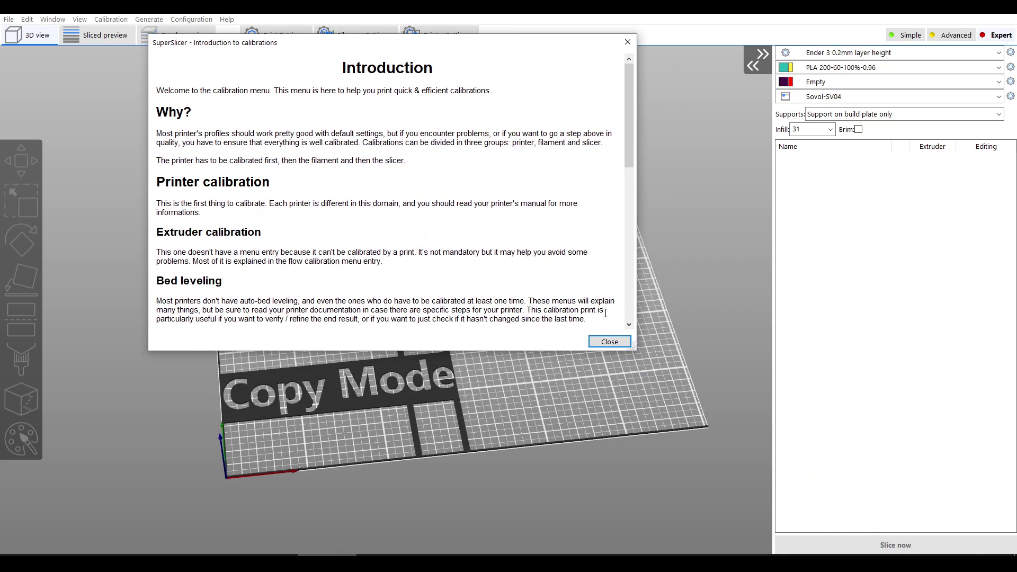
left_click_drag(631, 348, 875, 549)
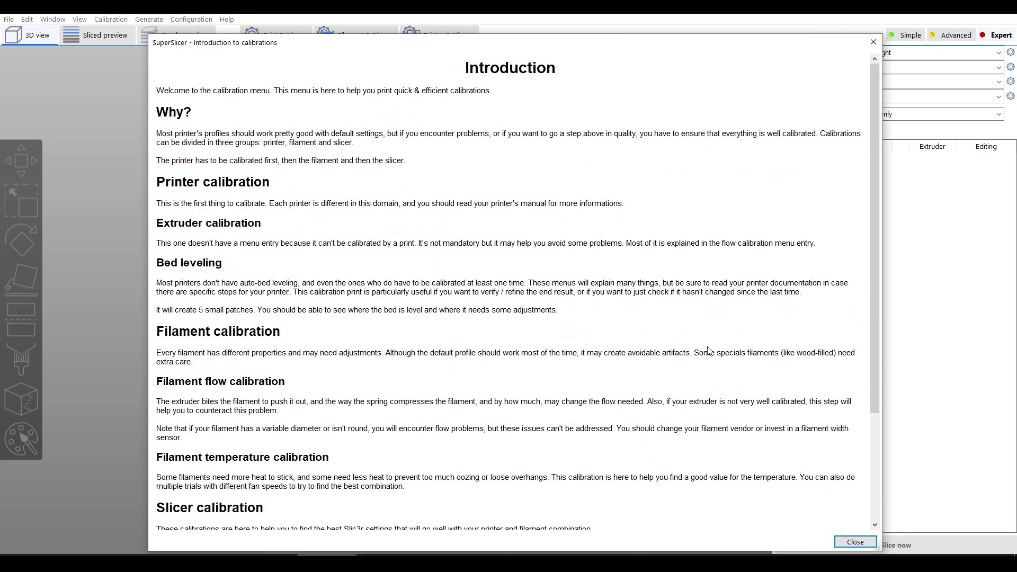
- Read through the calibration introduction, highlighting the Extruder calibration and Bed leveling headings
scroll(669, 303, "down", 5)
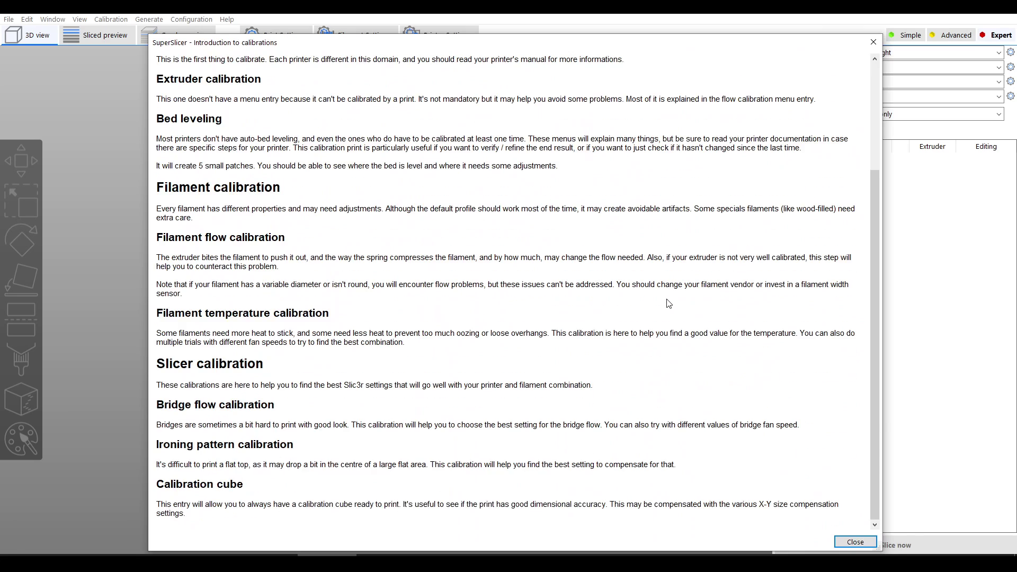
scroll(726, 348, "up", 5)
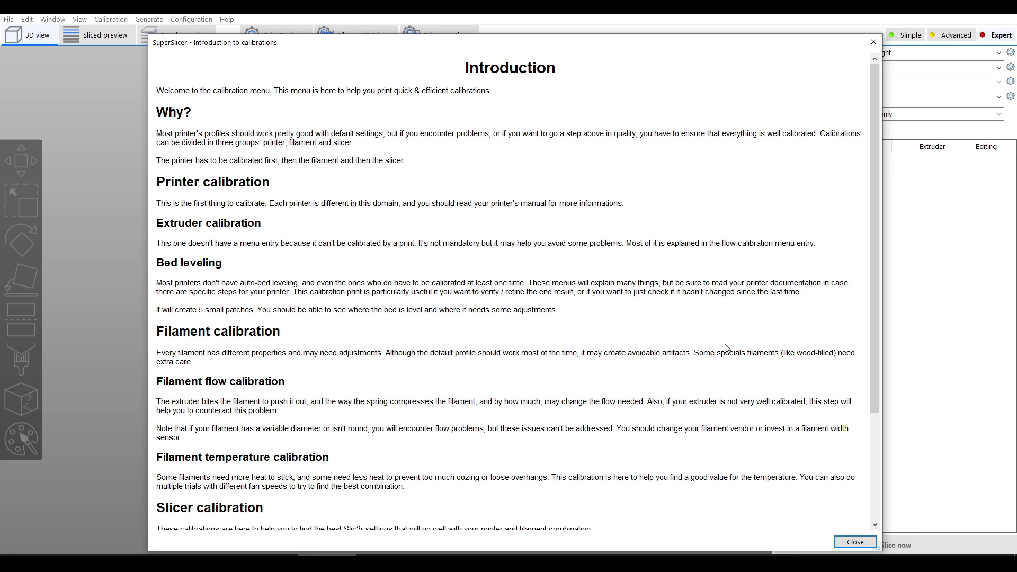
left_click_drag(172, 223, 274, 233)
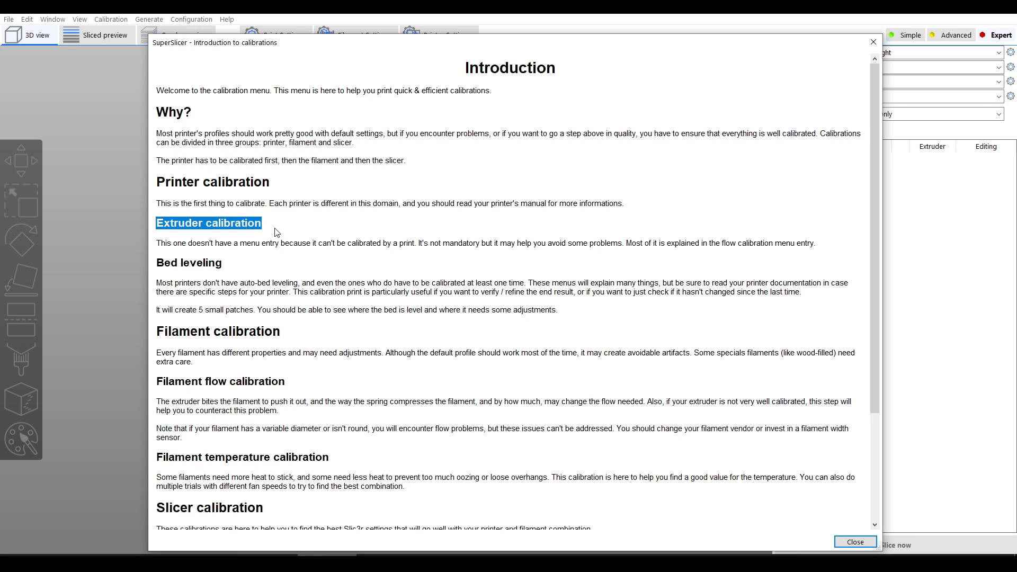
left_click(330, 233)
left_click_drag(159, 263, 225, 268)
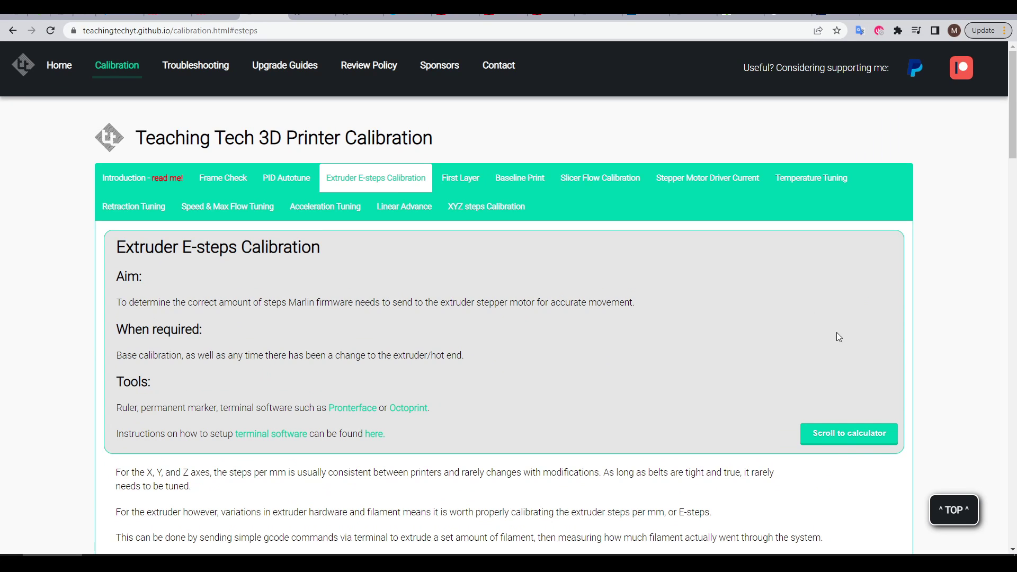
- Read the Extruder E-steps Calibration instructions on the Teaching Tech website, including the E-steps calculator
scroll(839, 337, "down", 15)
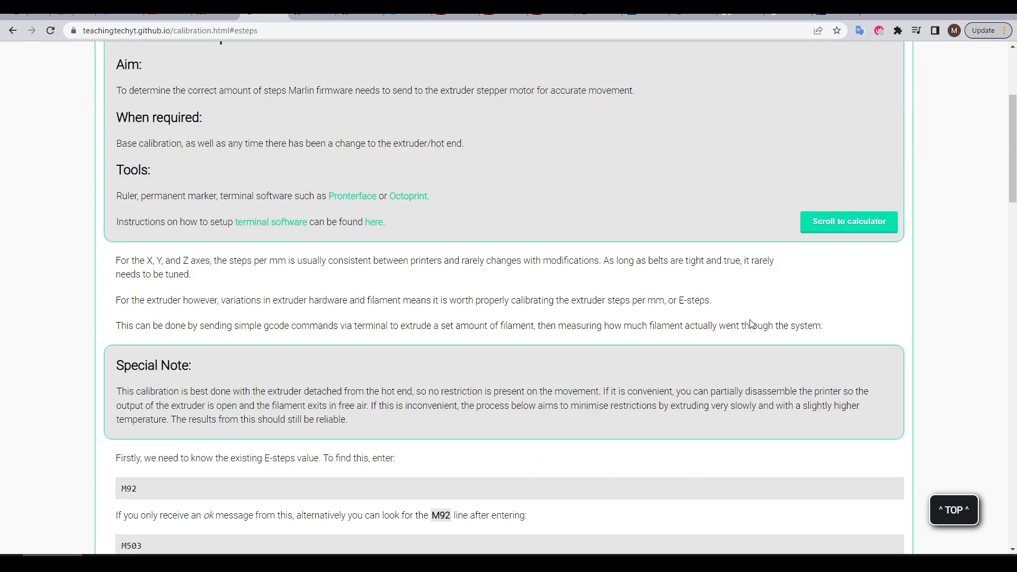
scroll(753, 324, "up", 3)
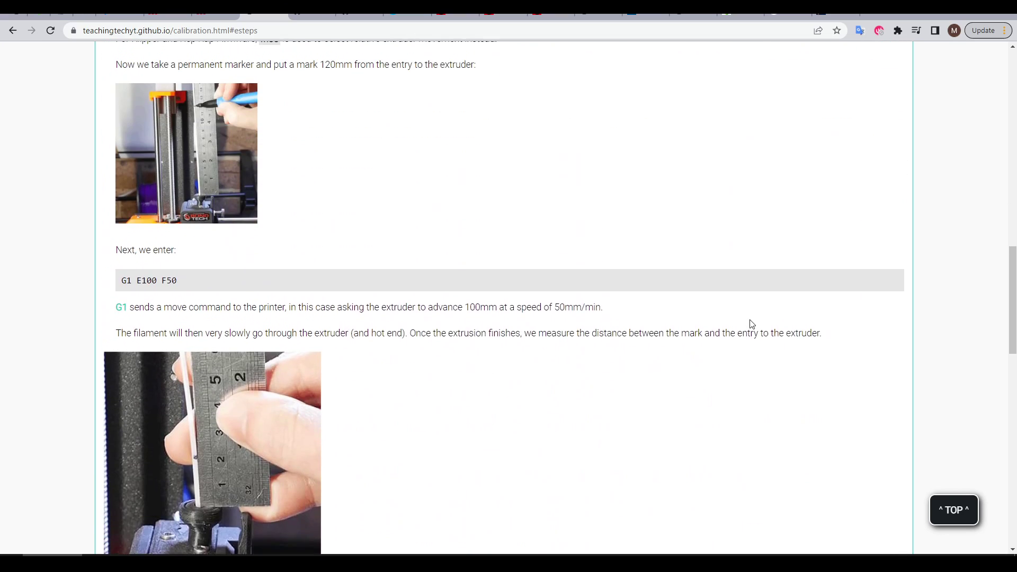
scroll(753, 324, "down", 6)
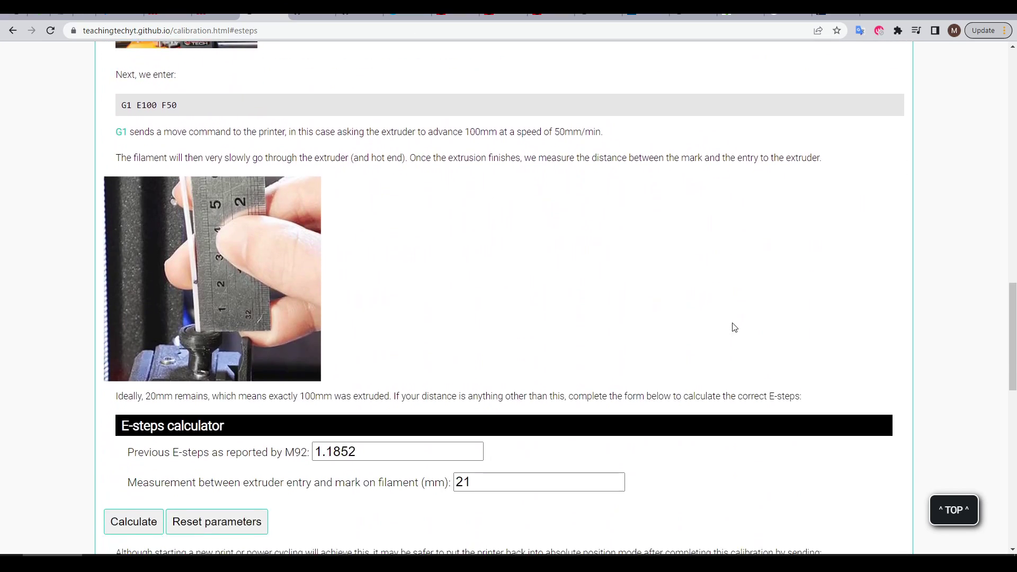
scroll(739, 329, "up", 15)
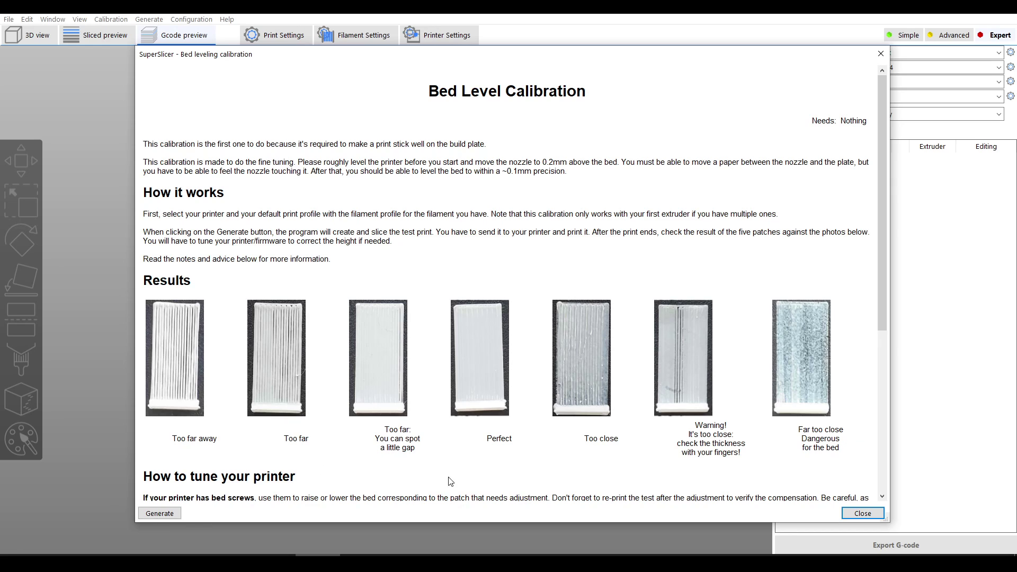
- Read the tuning instructions, advice and notes of the slicer's bed leveling calibration, and close the dialog
scroll(451, 481, "down", 5)
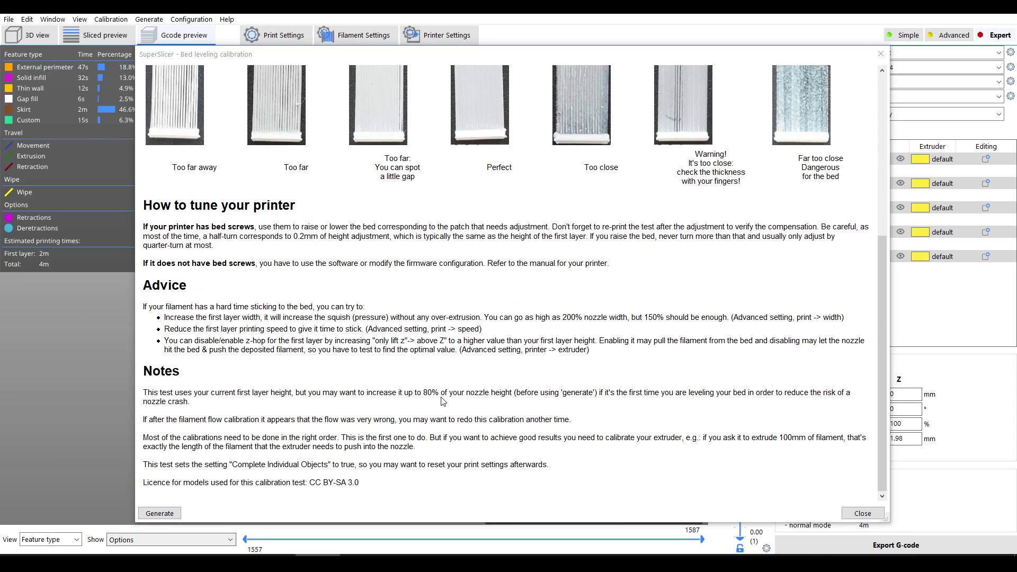
left_click(863, 514)
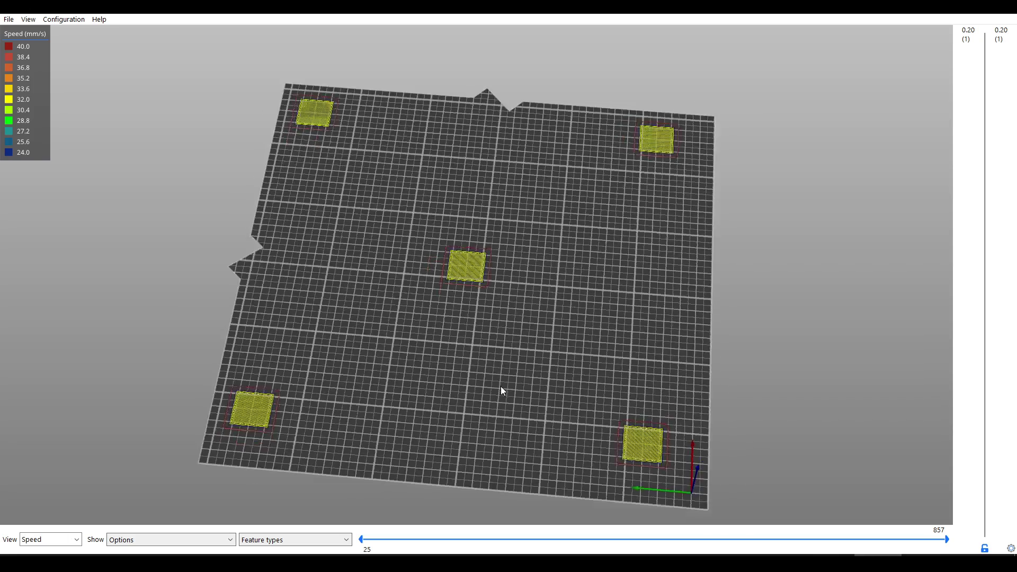
- Inspect the five-square G-code preview and open the first layer reference picture on the Teaching Tech website
left_click_drag(501, 391, 447, 389)
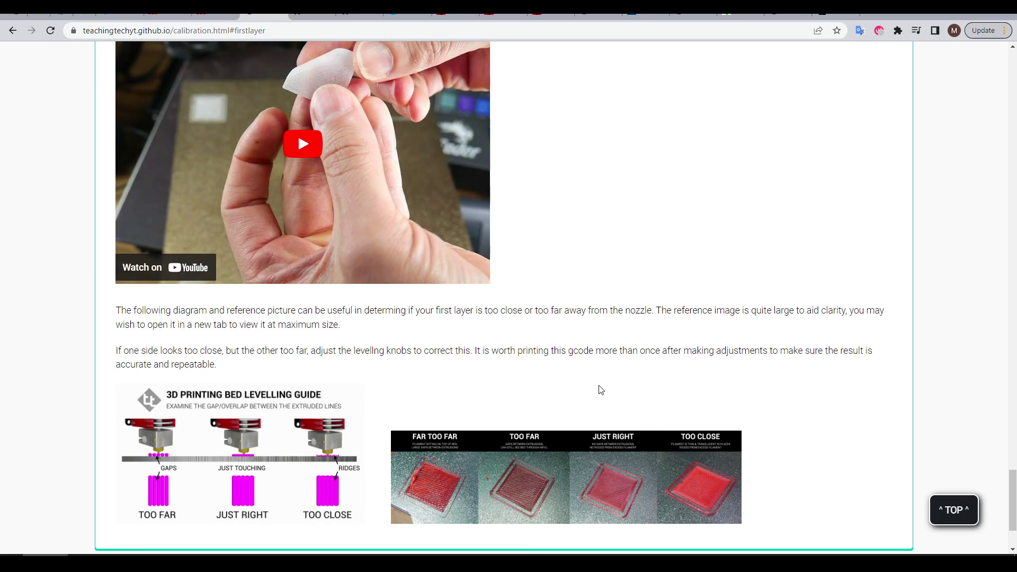
left_click(587, 473)
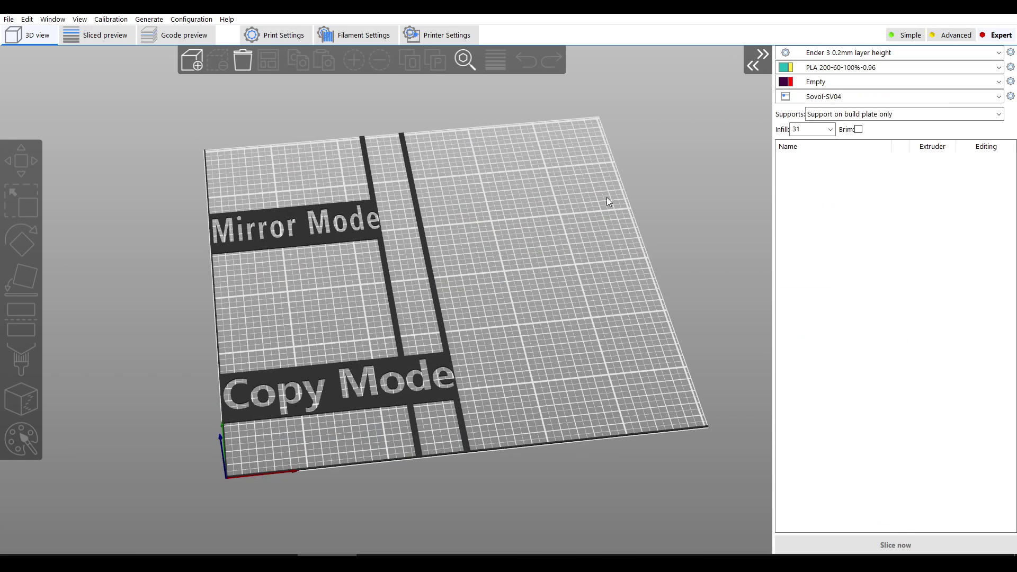
- Set the extruder clearance radius to 80 mm in the print profile's output options for sequential printing
left_click(288, 31)
left_click(289, 35)
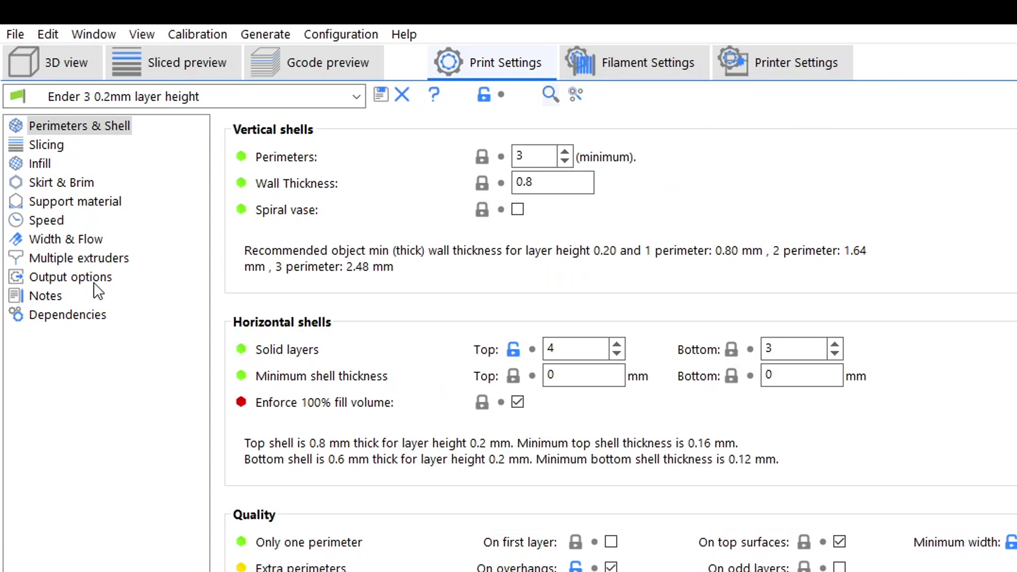
left_click(98, 290)
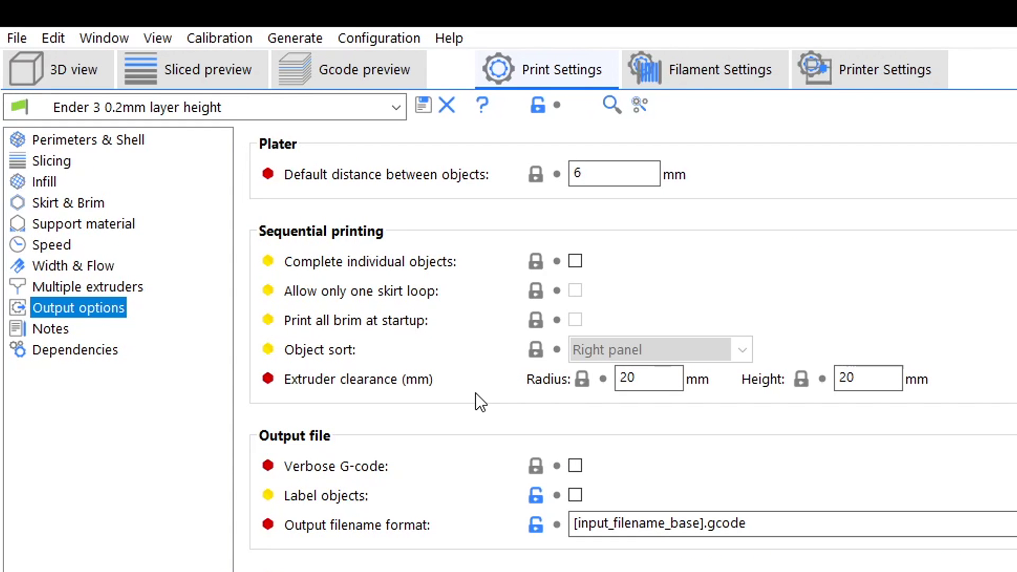
left_click(643, 381)
double_click(644, 380)
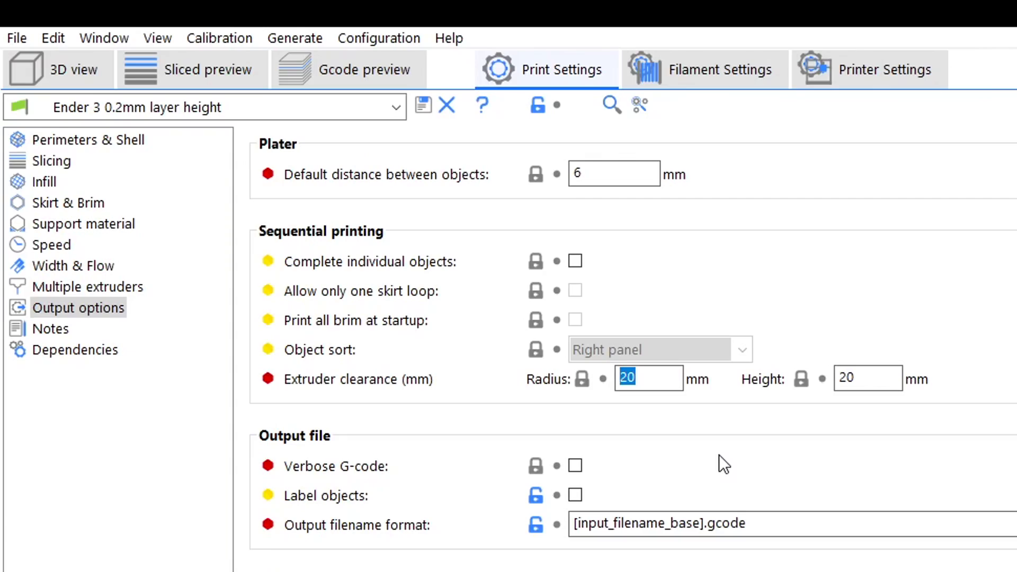
type("80")
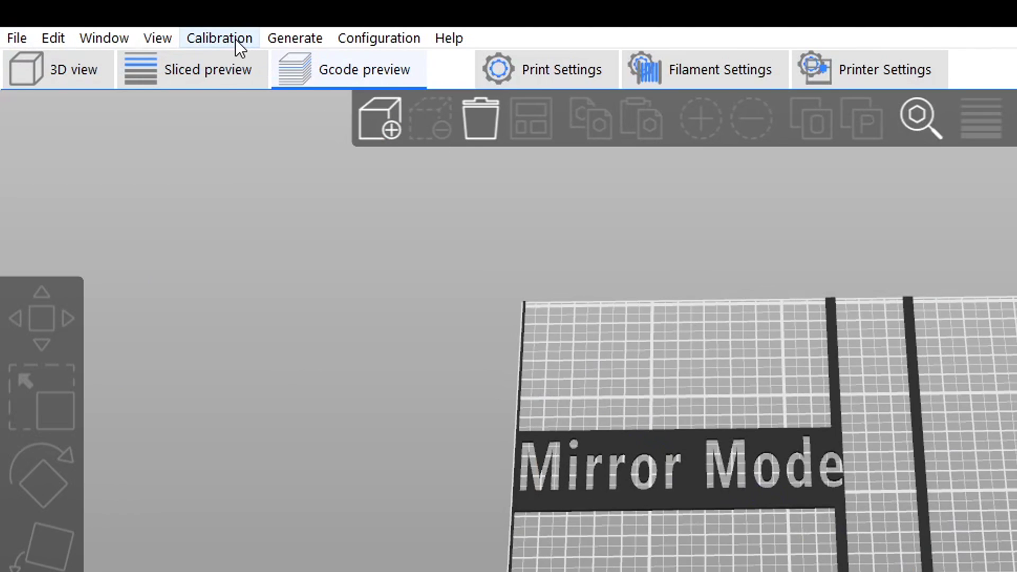
- Open the slicer's Filament Flow calibration
left_click(235, 40)
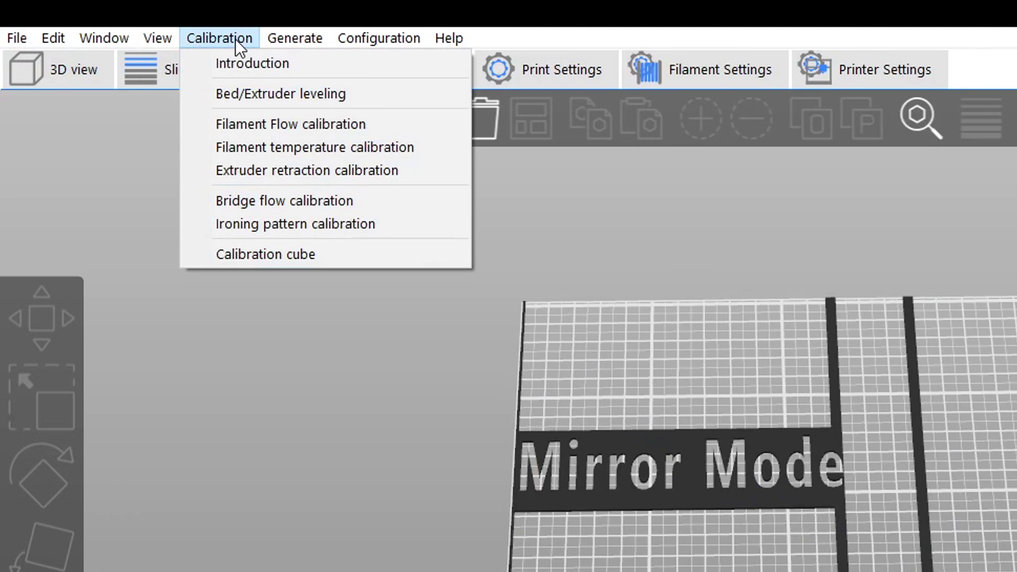
left_click(399, 126)
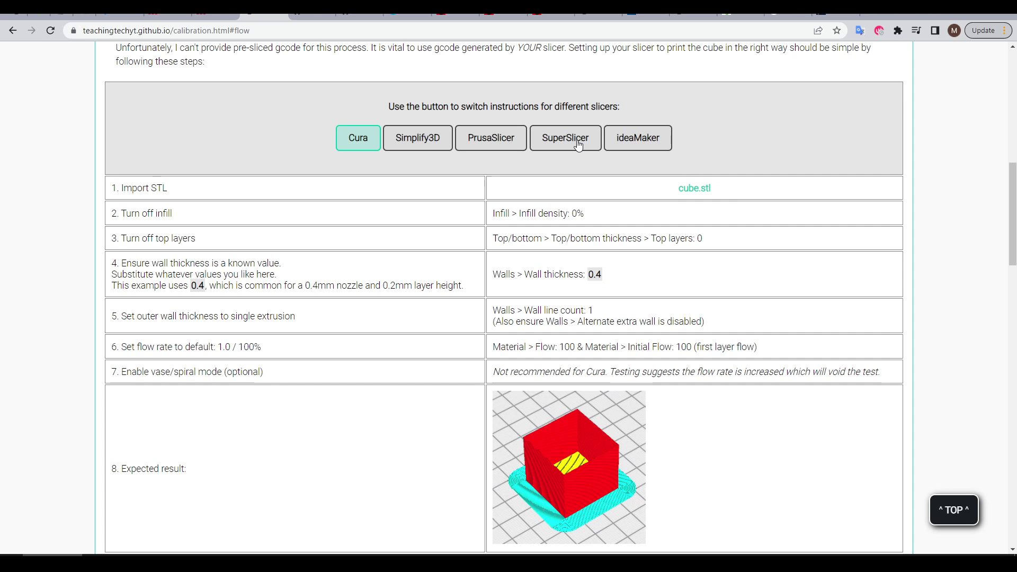
- Show the Teaching Tech flow instructions for SuperSlicer and read through them to the flow rate calculator
left_click(579, 145)
scroll(705, 300, "down", 2)
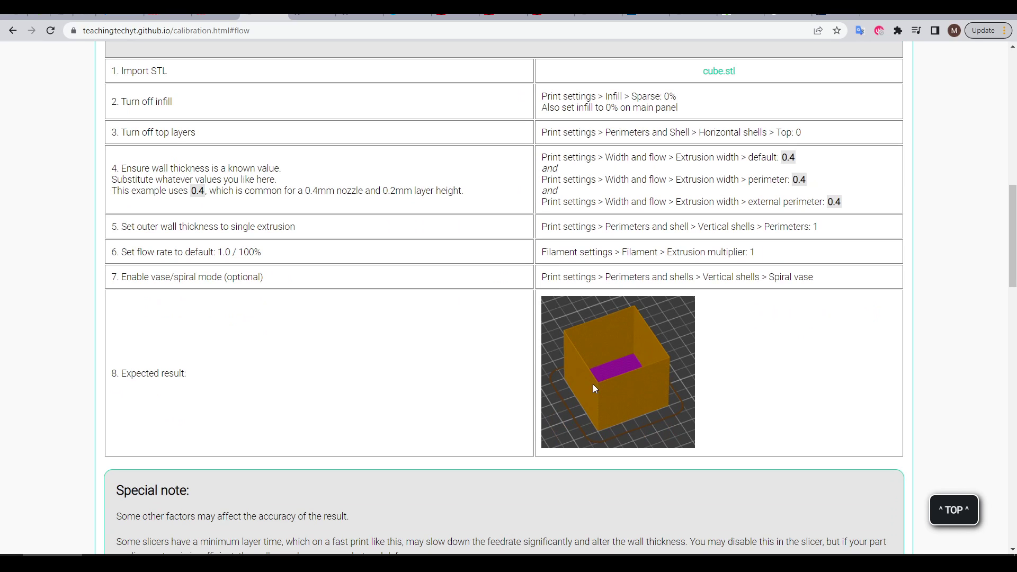
scroll(714, 330, "down", 10)
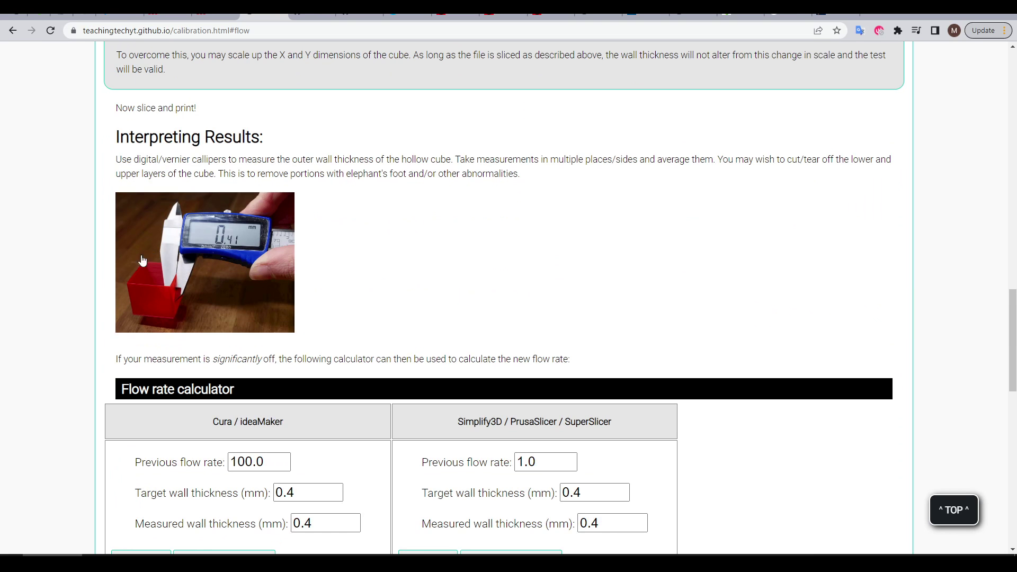
scroll(733, 290, "down", 3)
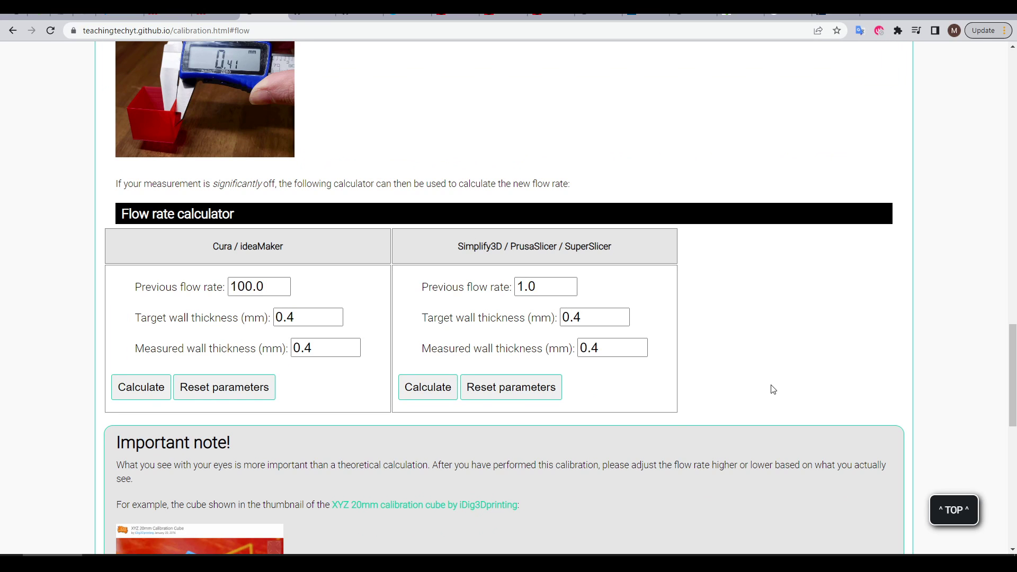
- Switch to SuperSlicer, close the flow calibration dialog and examine the first flow test sample's setting overrides, including its extrusion multiplier
key("alt+Tab")
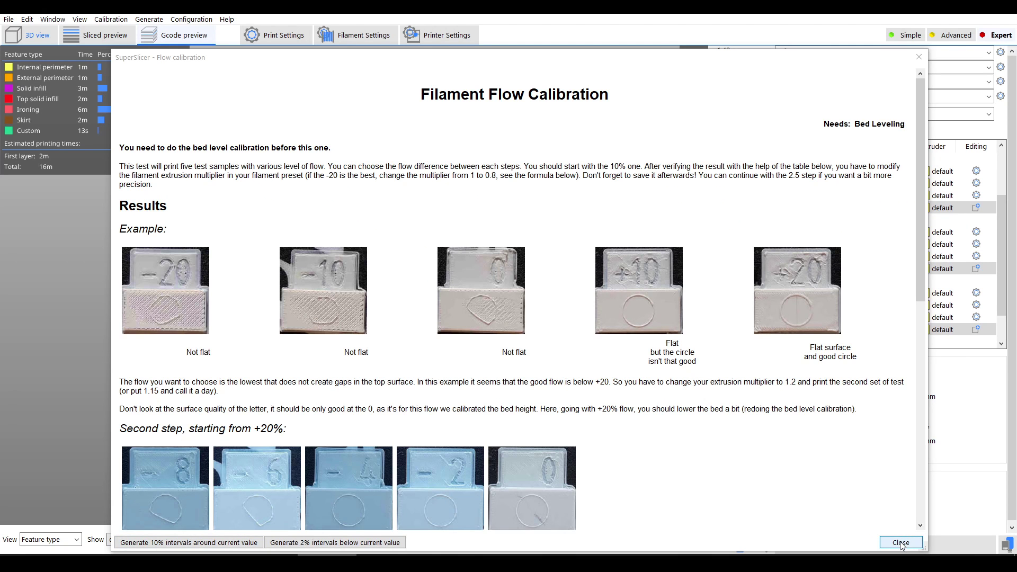
left_click(901, 543)
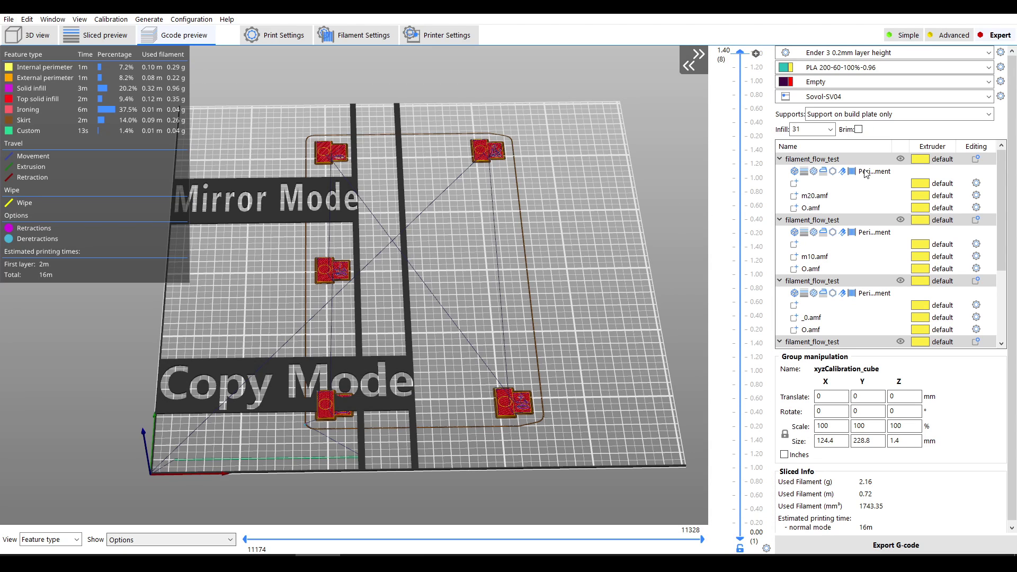
left_click(866, 173)
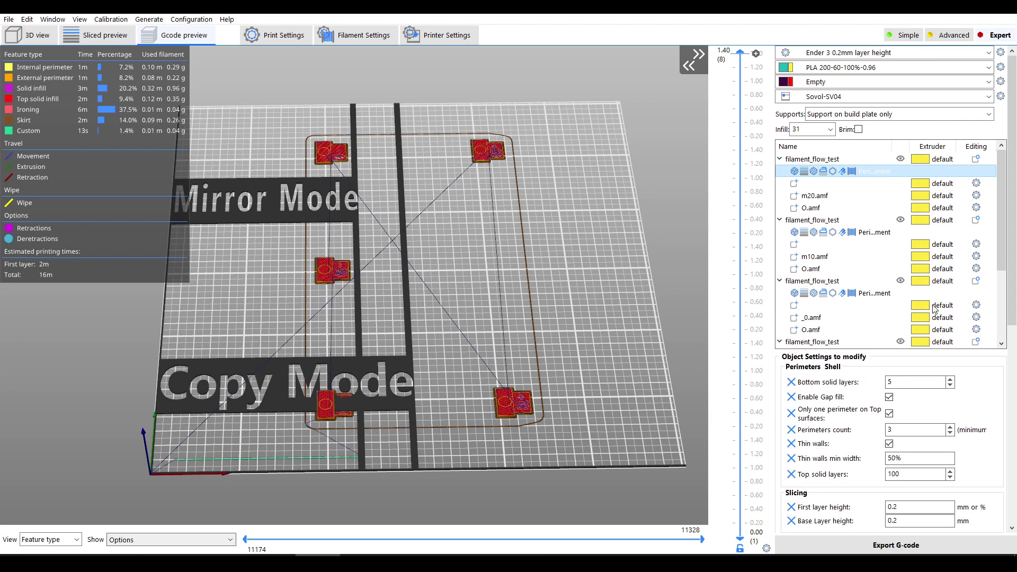
scroll(984, 318, "down", 10)
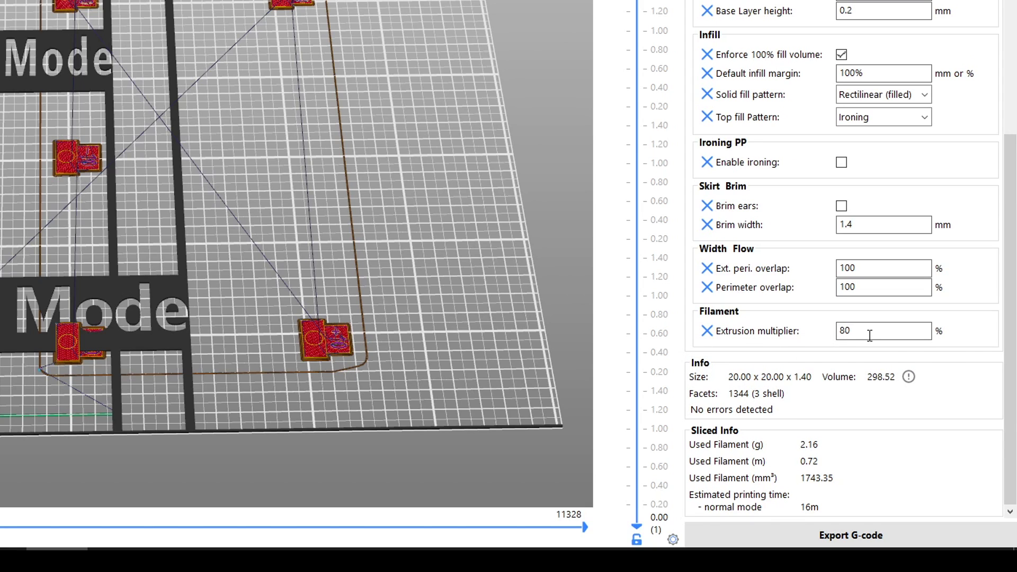
mouse_move(869, 334)
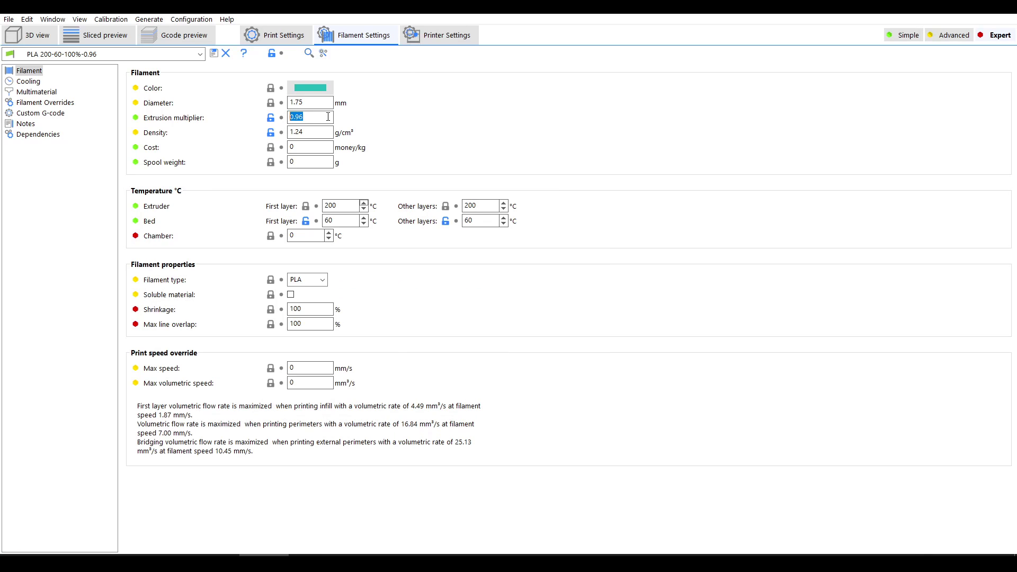
- Multiply 1.1 by the current extrusion multiplier of 0.96 in Calculator
left_click(329, 117)
left_click(877, 555)
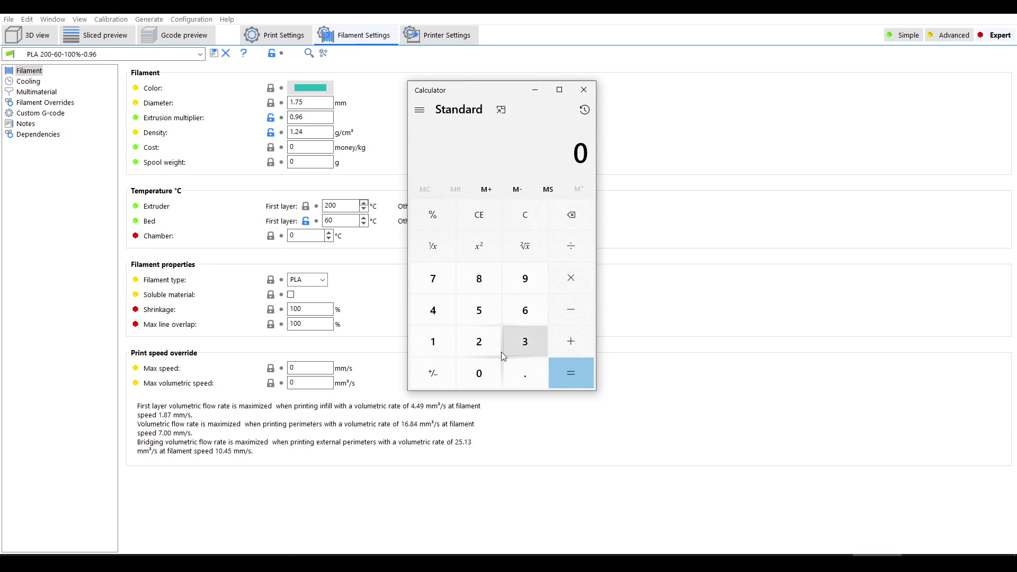
left_click(443, 343)
left_click(530, 377)
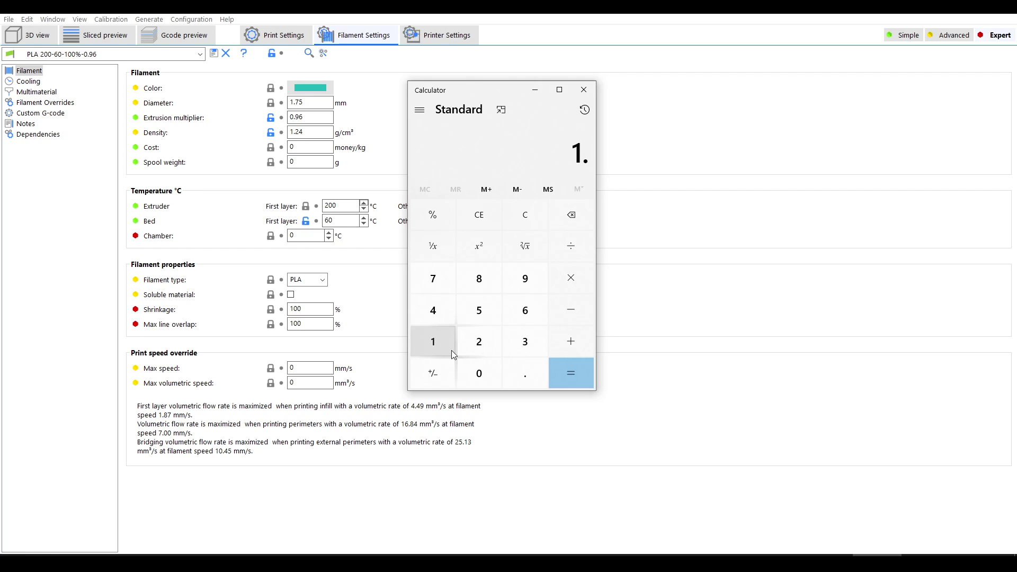
left_click(450, 349)
left_click(573, 277)
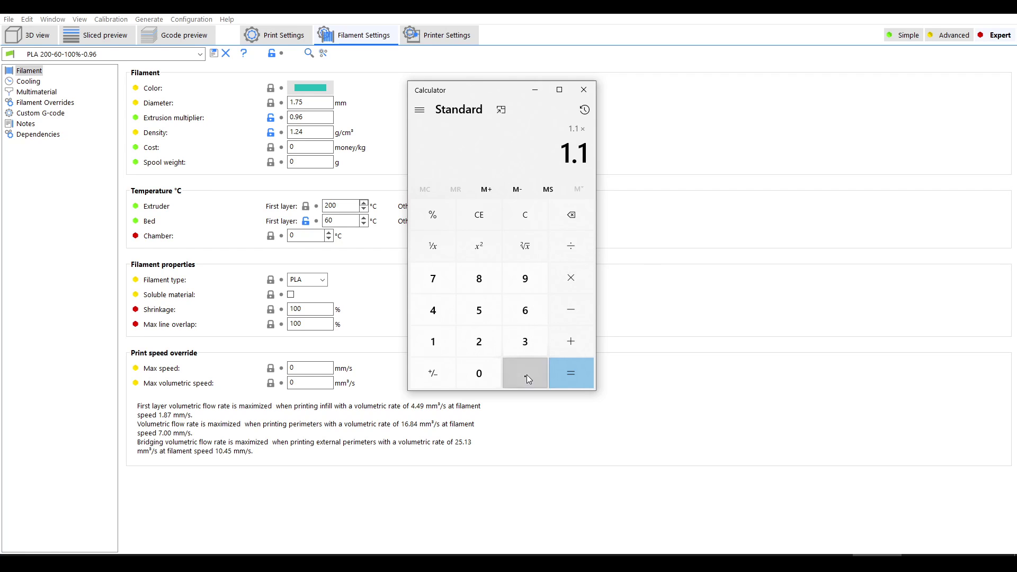
left_click(527, 374)
left_click(526, 286)
left_click(532, 313)
left_click(569, 371)
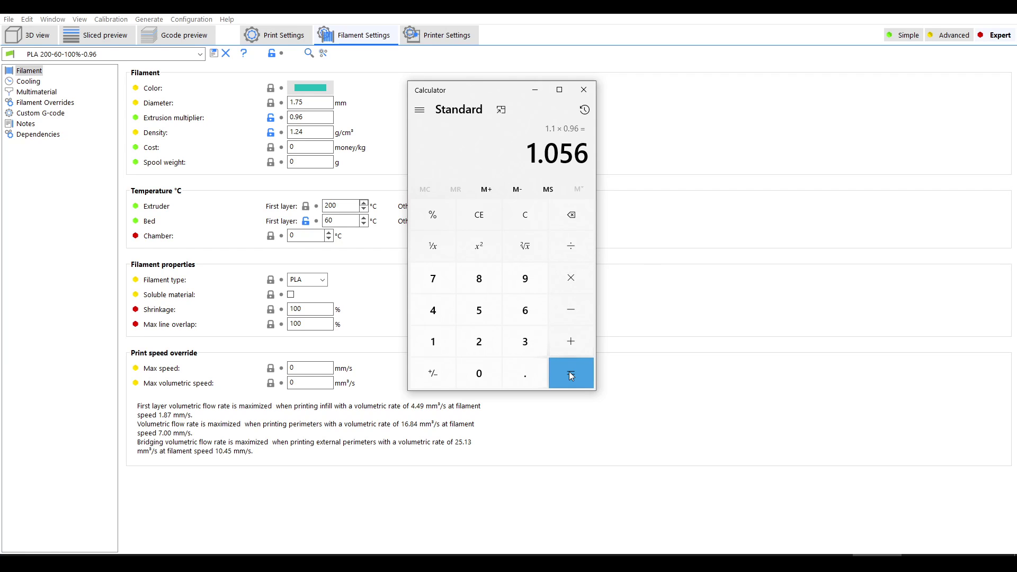
- Set the PLA filament's extrusion multiplier to 1.05
double_click(315, 119)
type("1.0")
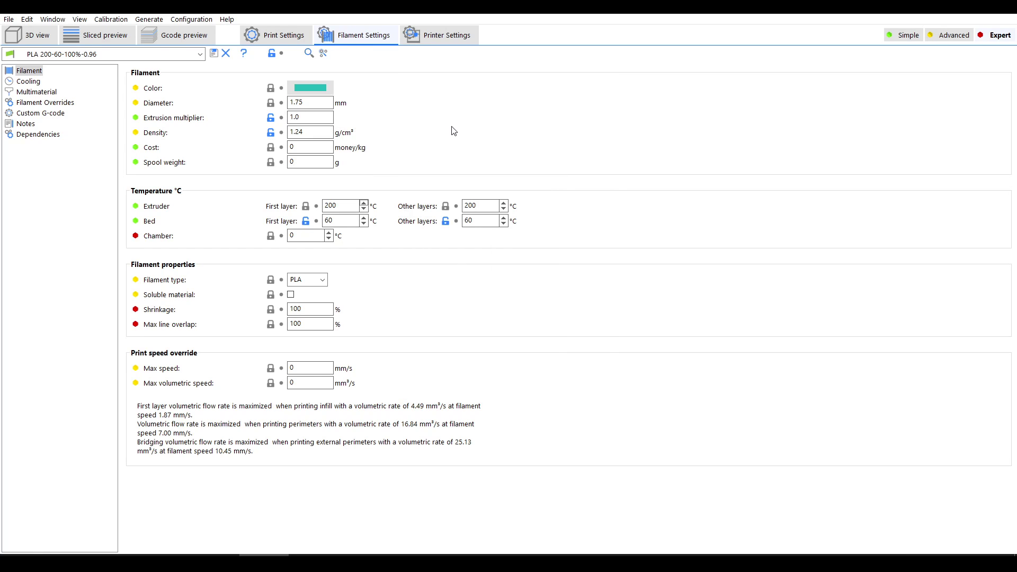
type("5")
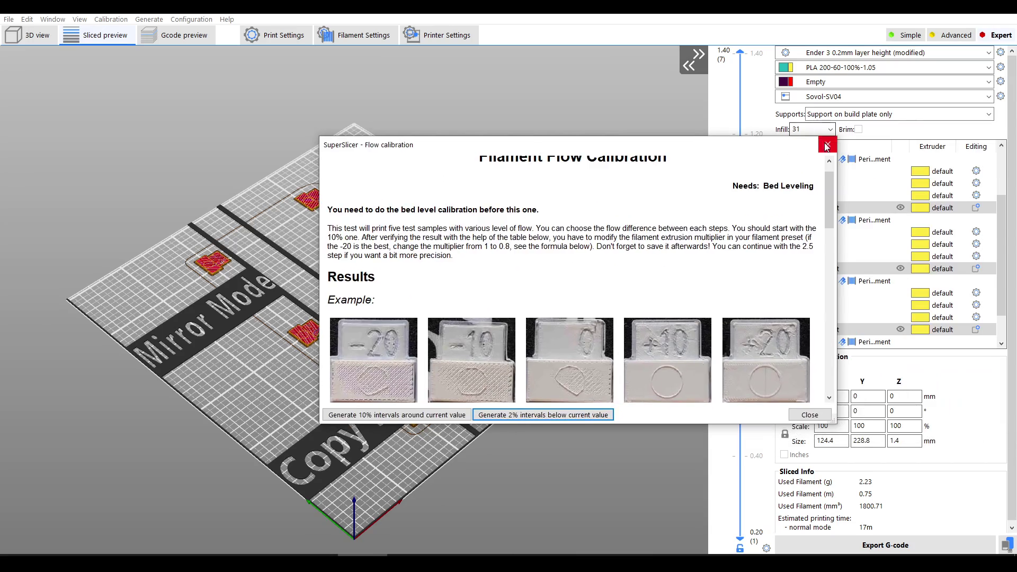
- Close the flow calibration dialog and inspect the sliced flow samples with 2% intervals on the bed
key("Escape")
scroll(378, 368, "up", 5)
scroll(378, 367, "up", 3)
right_click_drag(418, 385, 487, 178)
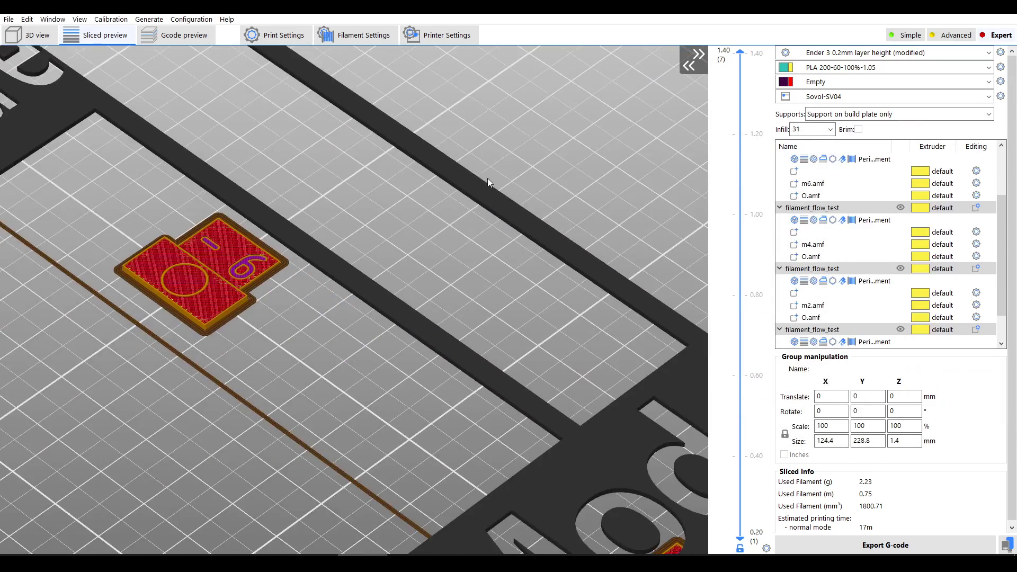
scroll(520, 297, "up", 3)
scroll(520, 287, "down", 4)
right_click_drag(520, 287, 525, 300)
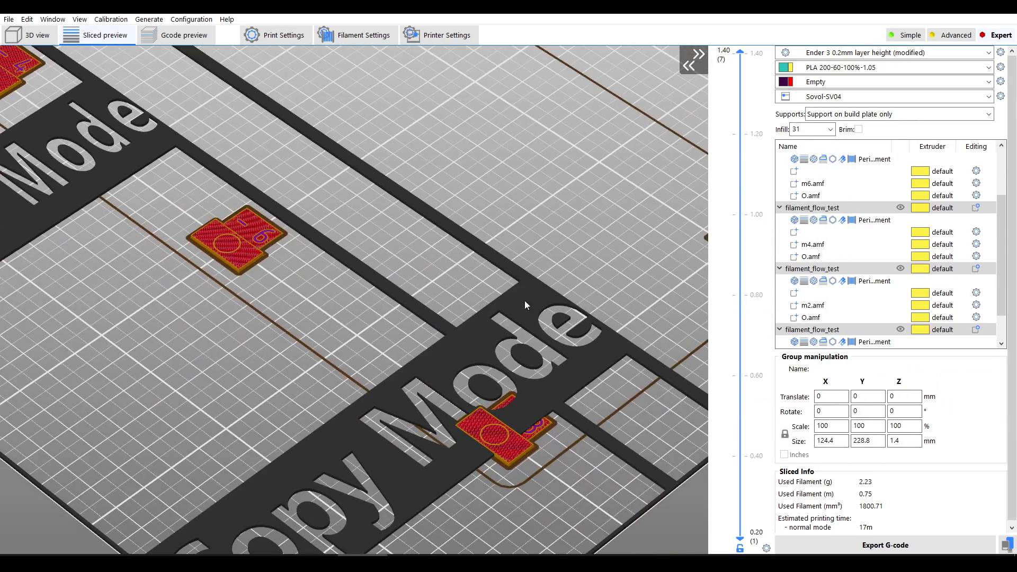
scroll(503, 318, "down", 5)
left_click_drag(494, 265, 467, 219)
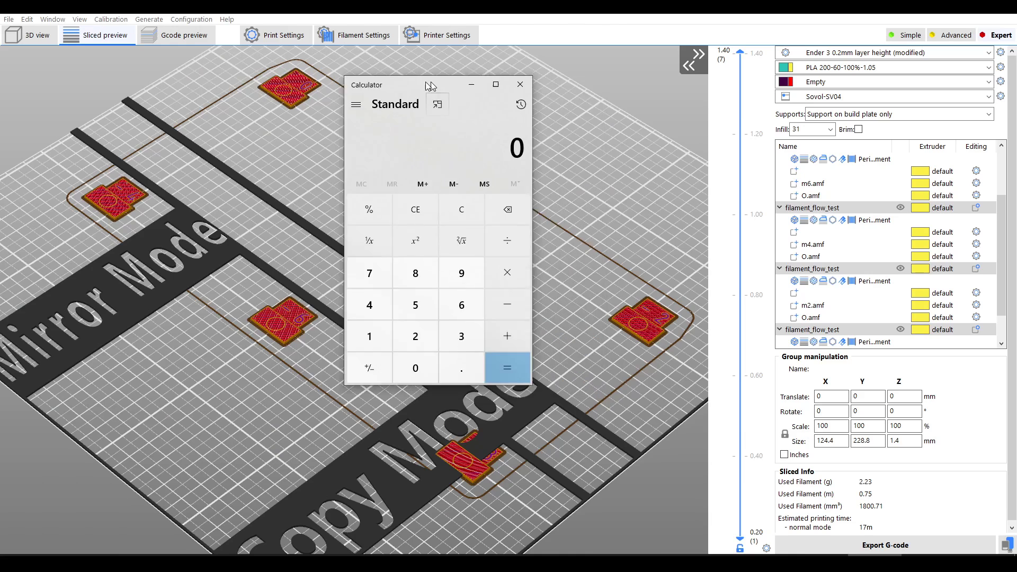
- Multiply 0.94 by 1.05 in Calculator and set the filament's extrusion multiplier to 0.99
left_click_drag(430, 87, 351, 86)
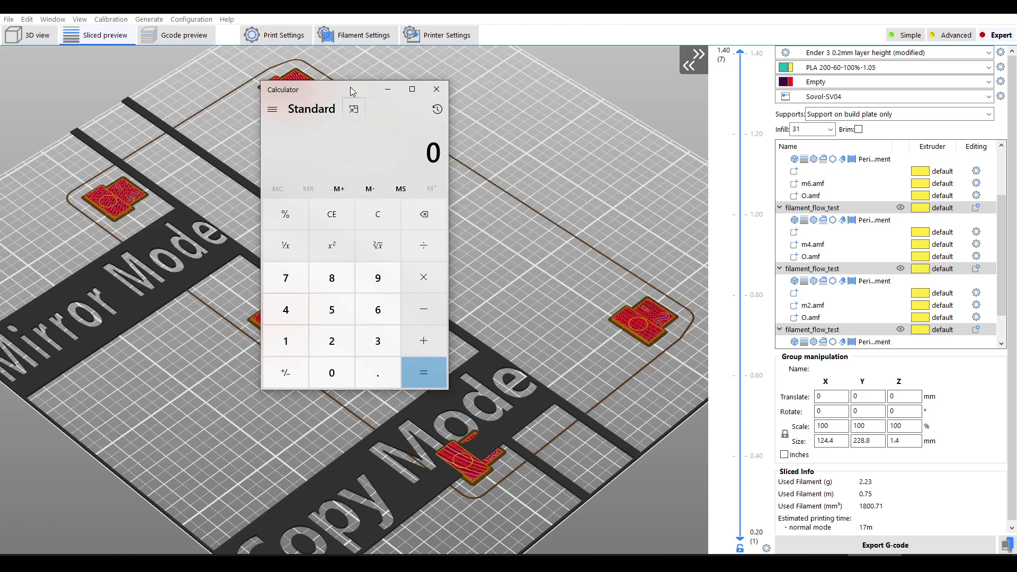
left_click(378, 372)
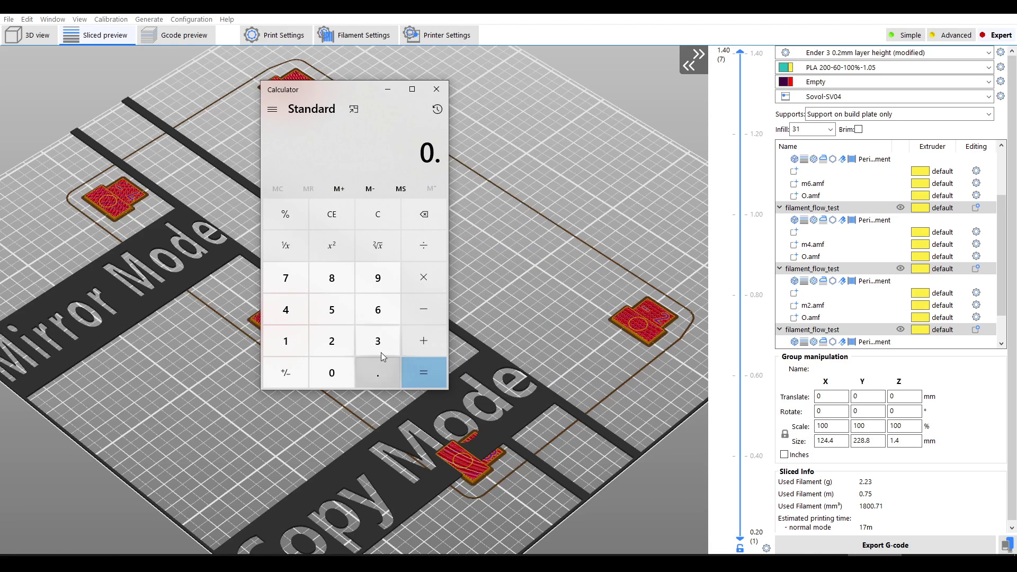
left_click(373, 290)
left_click(289, 307)
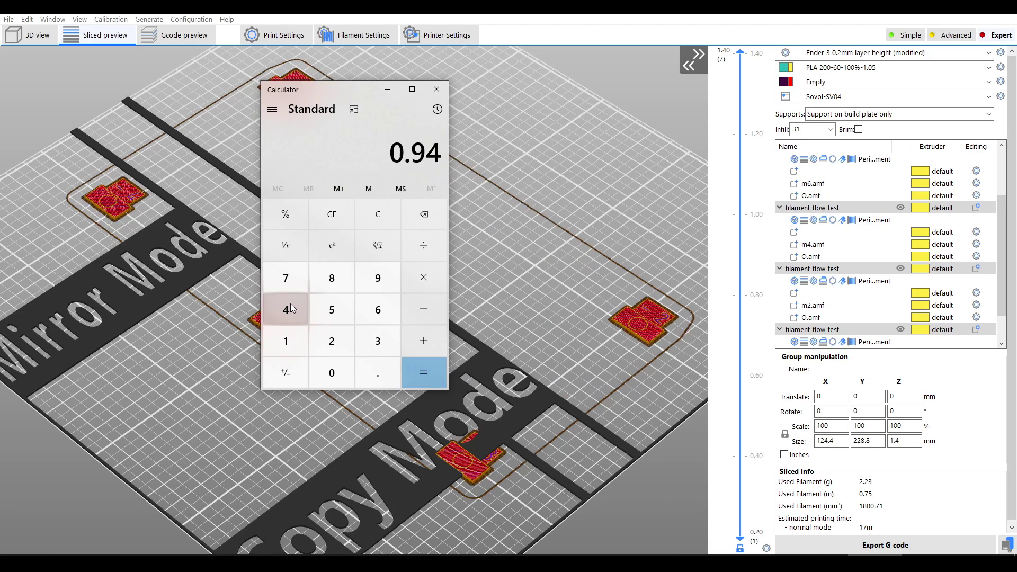
left_click(429, 273)
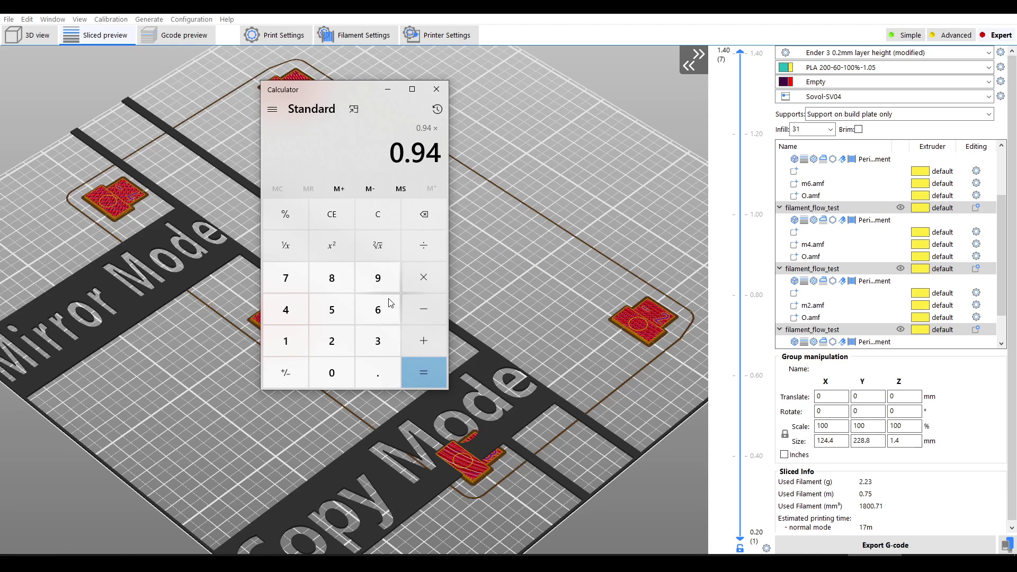
left_click(286, 341)
left_click(378, 372)
left_click(331, 373)
left_click(332, 309)
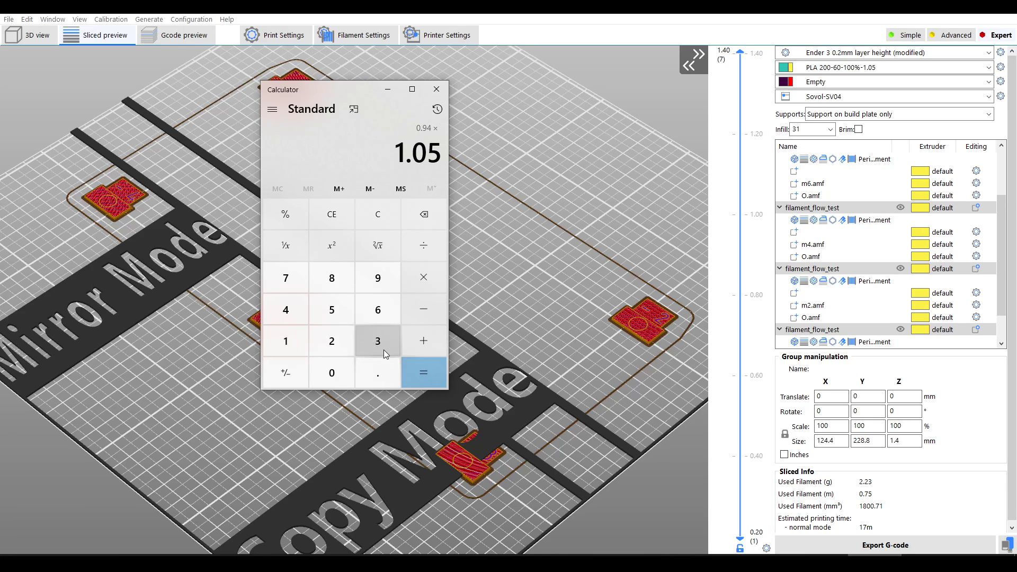
left_click(424, 373)
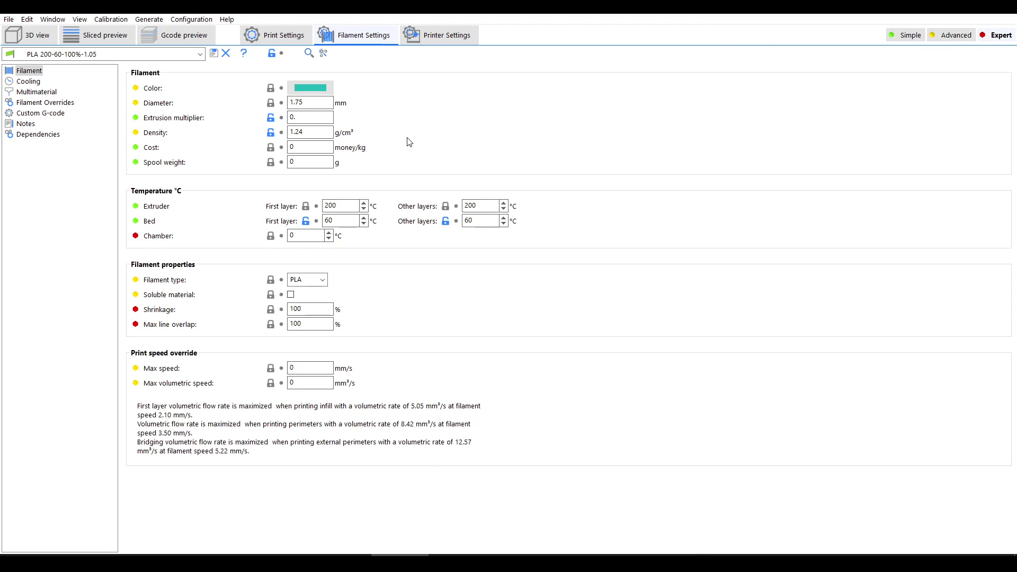
type("9")
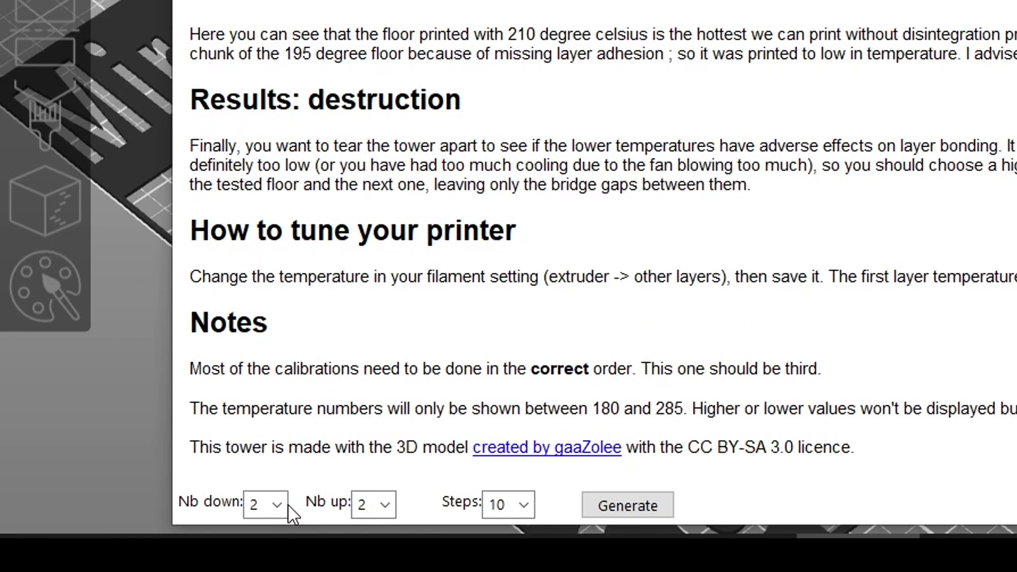
- Configure the filament temperature calibration with steps of 5 degrees and 4 tests above the current temperature
left_click(244, 540)
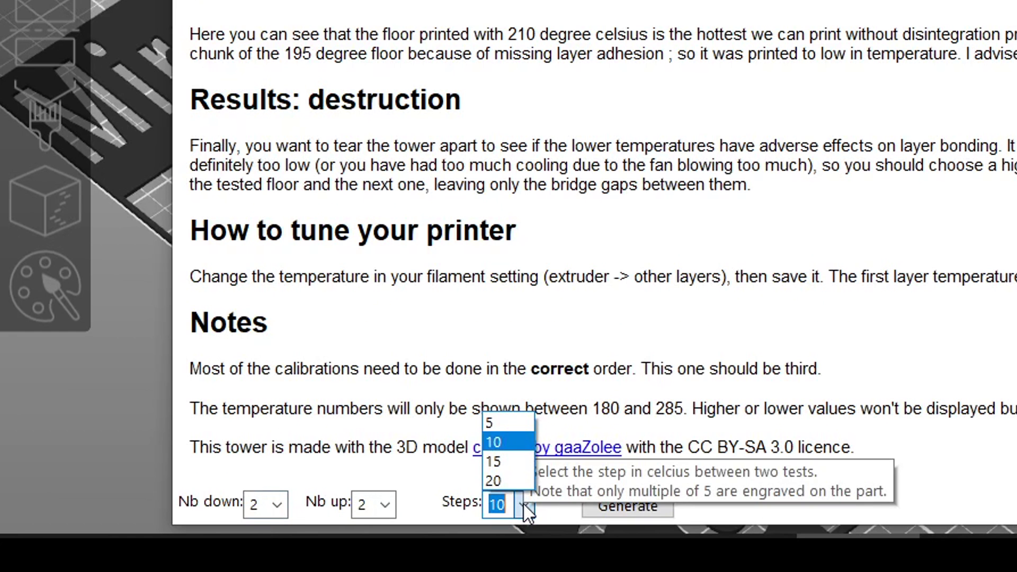
left_click(518, 429)
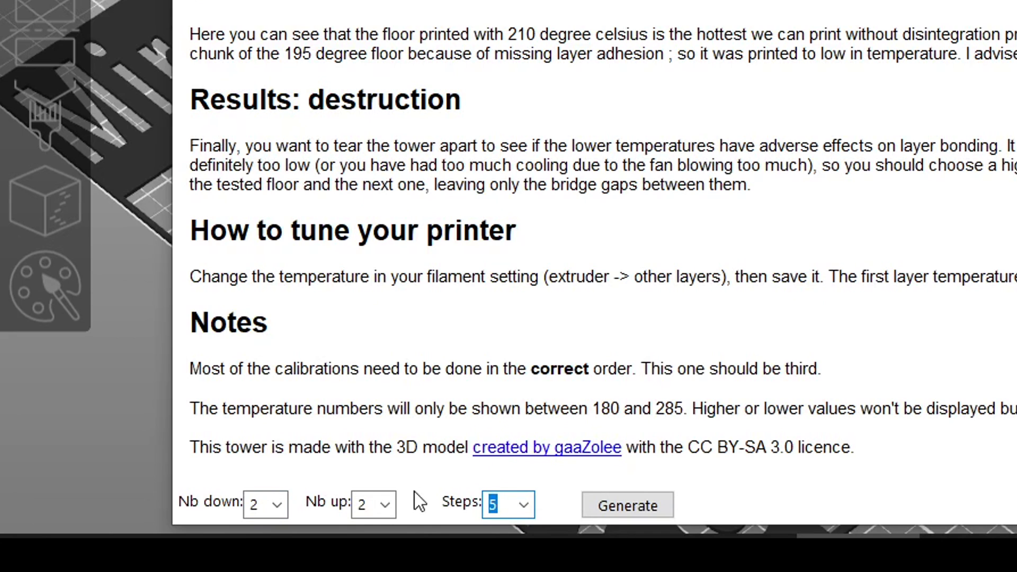
left_click(390, 503)
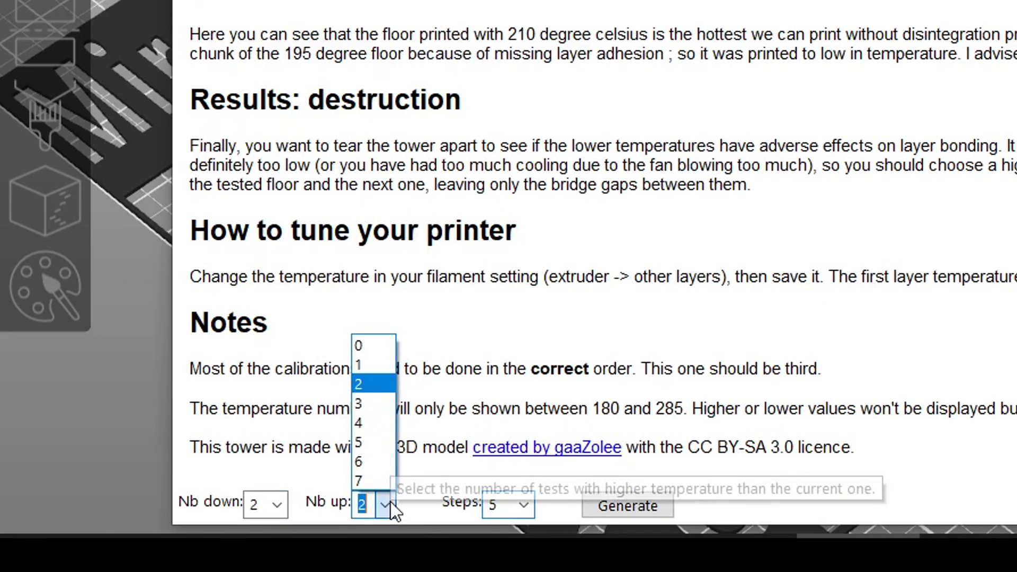
left_click(381, 426)
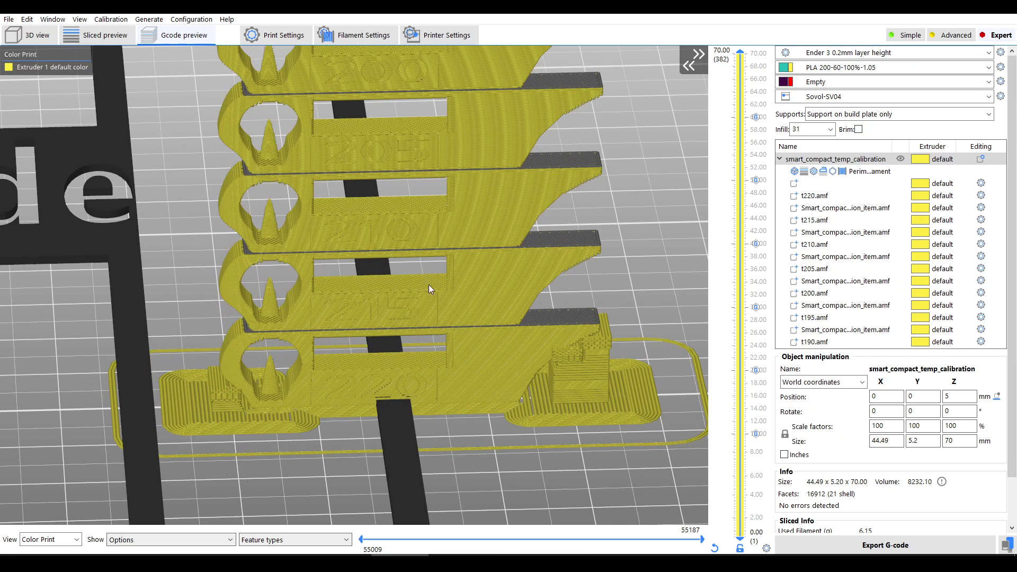
- Inspect the temperature tower's G-code preview from its base to the uppermost floor
middle_click_drag(525, 202, 526, 520)
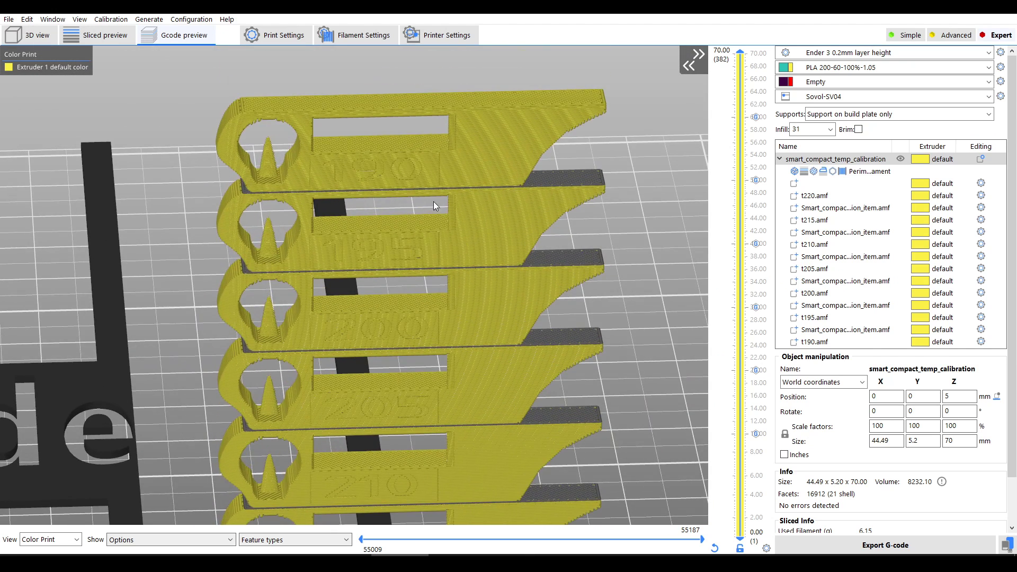
scroll(564, 379, "down", 8)
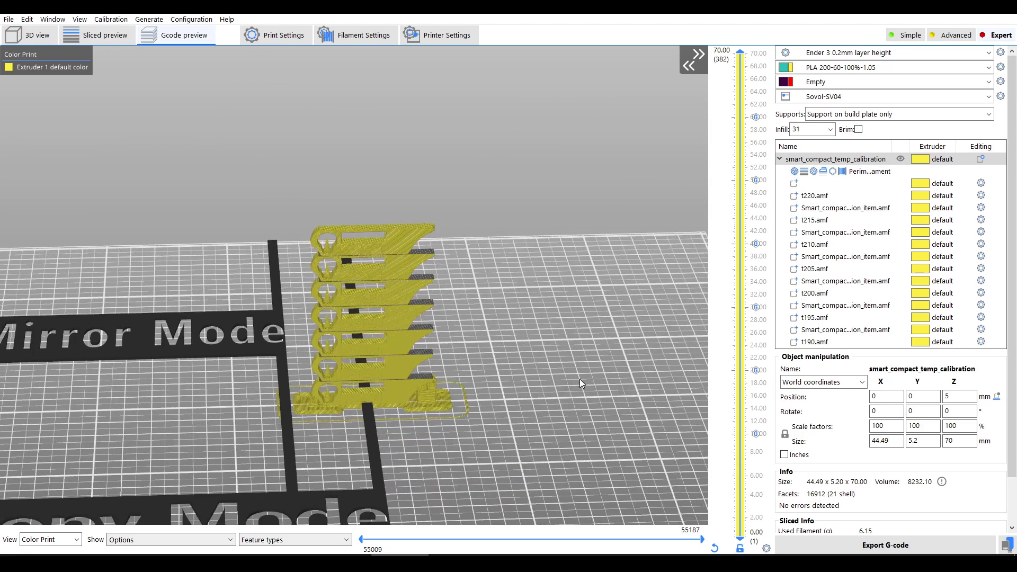
scroll(580, 379, "up", 2)
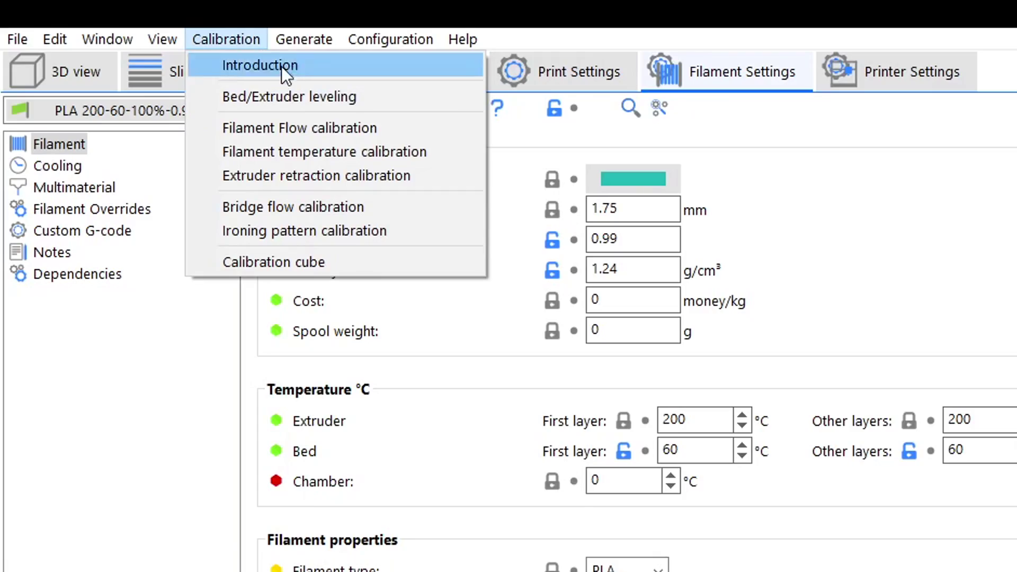
- Open the extruder retraction calibration and read its instructions alongside the Teaching Tech website's retraction section
left_click(366, 176)
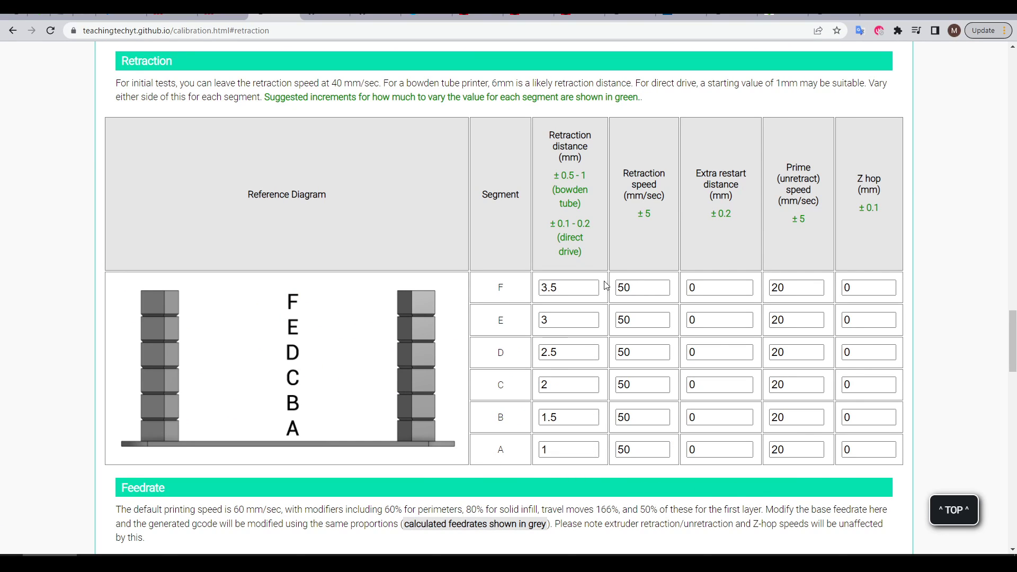
scroll(657, 305, "down", 20)
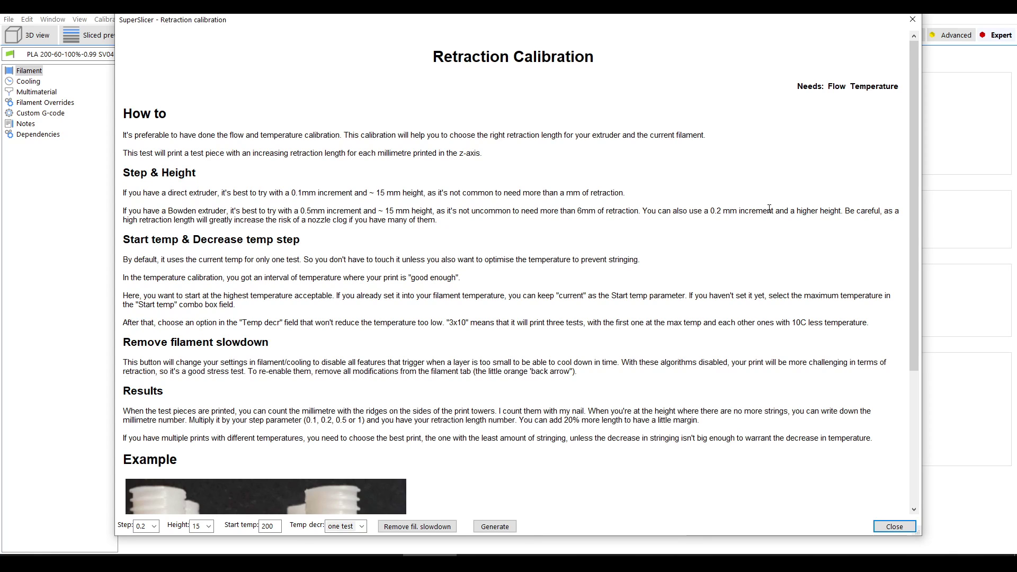
scroll(232, 496, "down", 5)
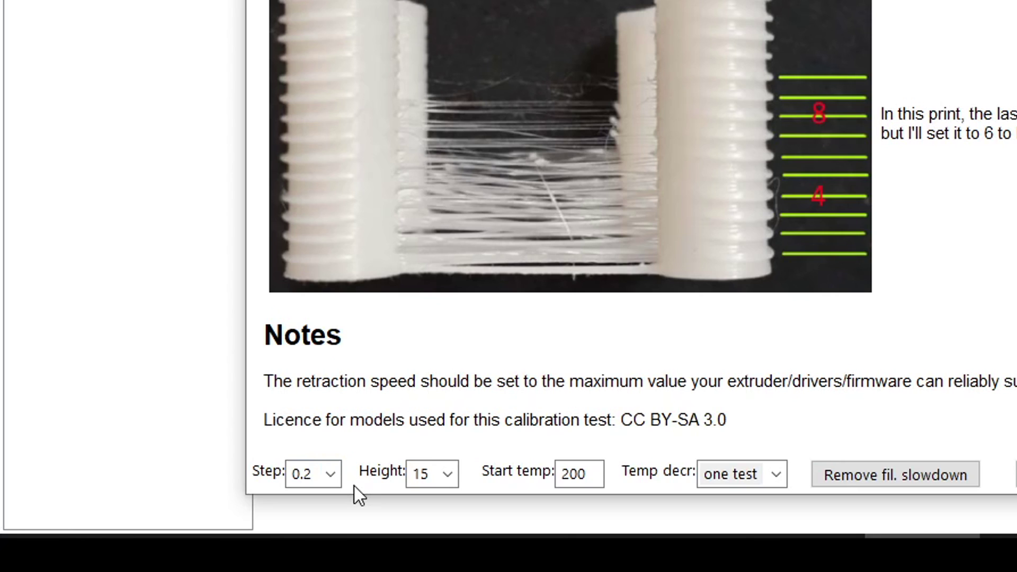
- Configure the retraction calibration with a 0.2 step and a 2x10° temperature decrease, and remove the filament slowdown
left_click(335, 481)
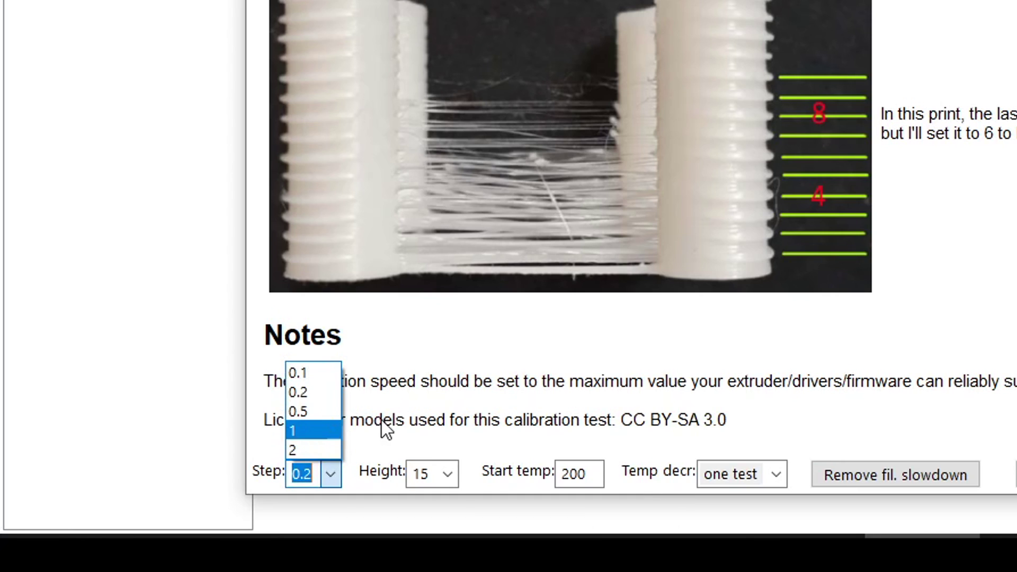
left_click(362, 469)
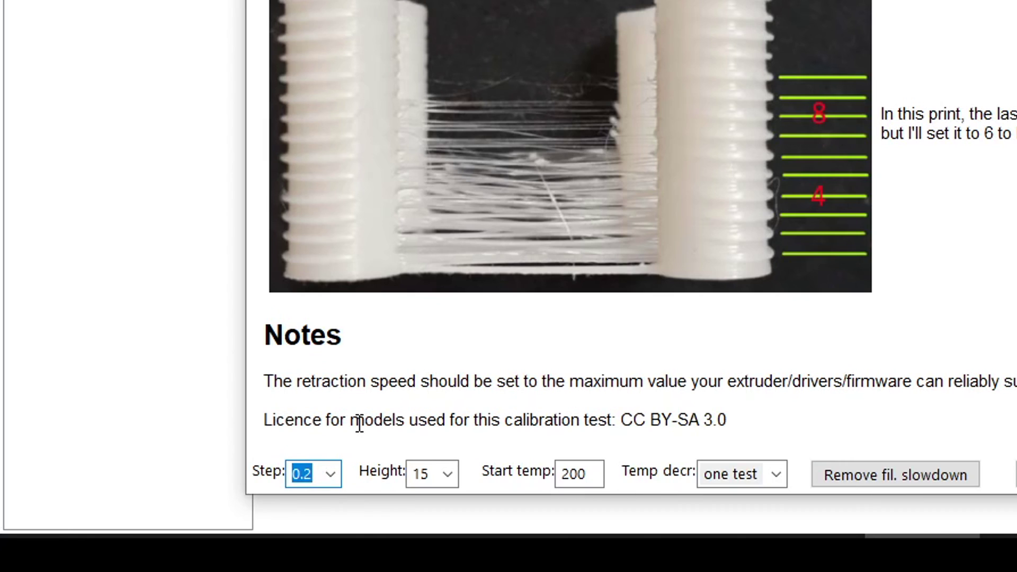
left_click(420, 416)
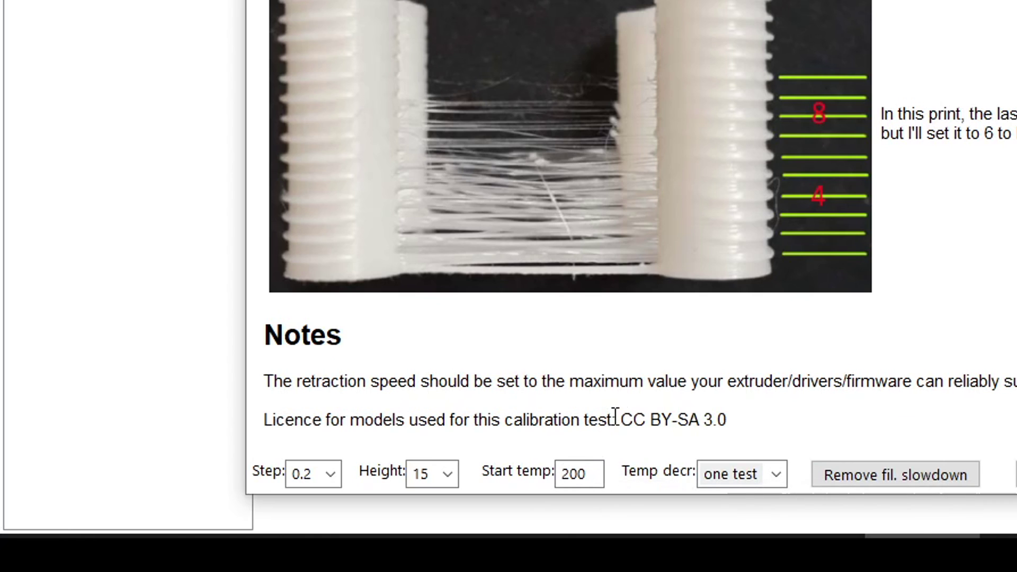
left_click(782, 475)
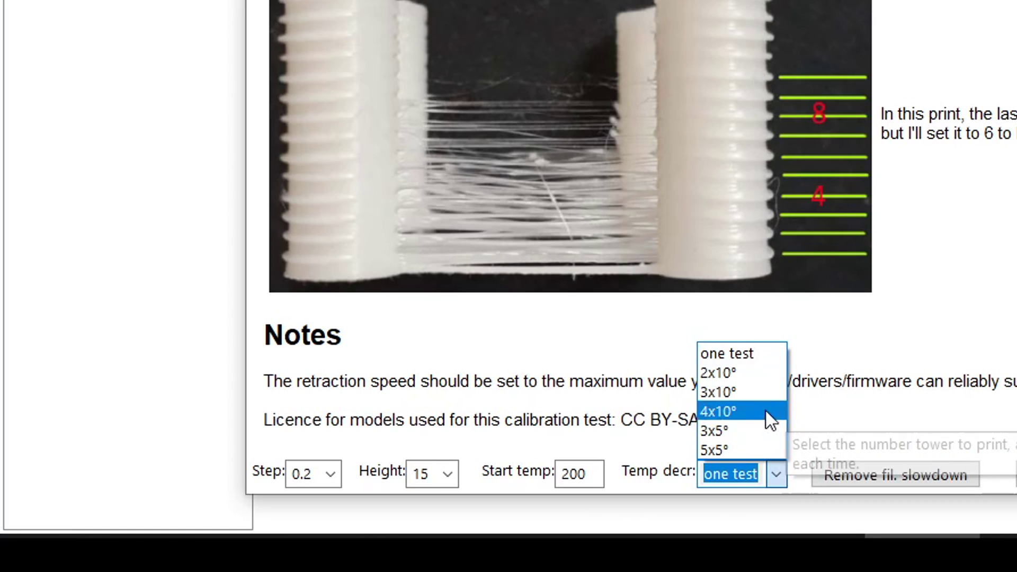
left_click(753, 375)
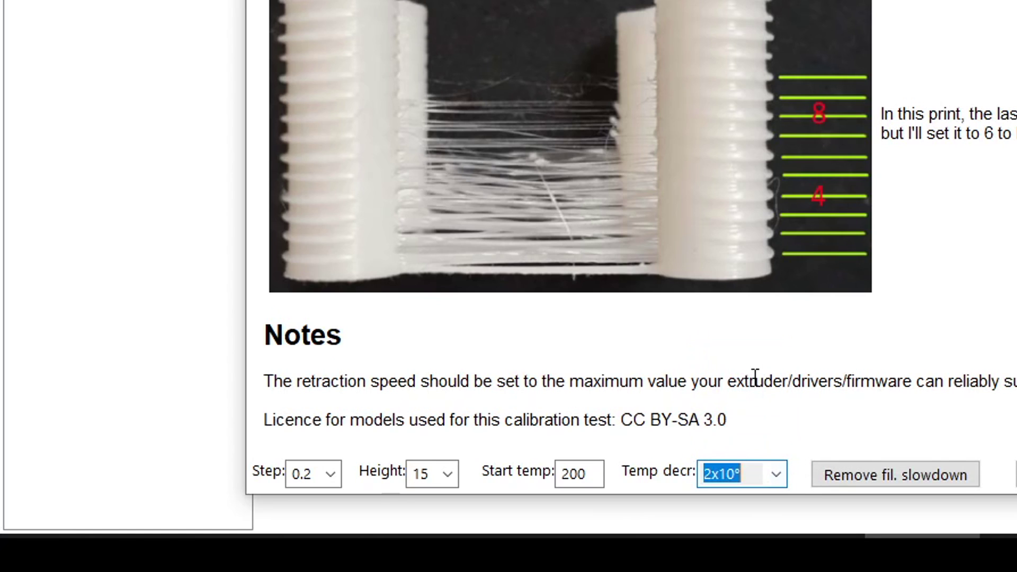
left_click(886, 393)
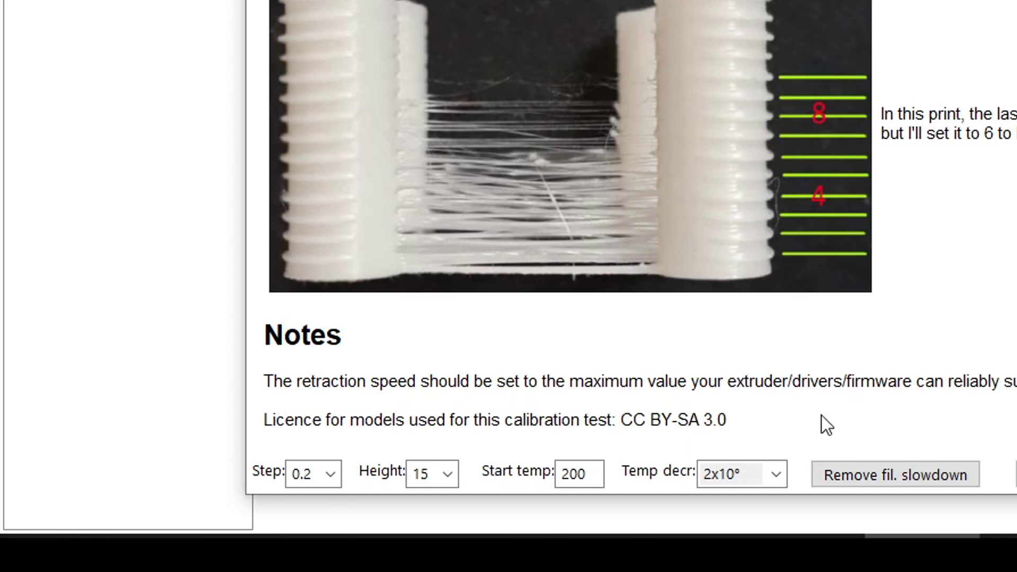
left_click(939, 479)
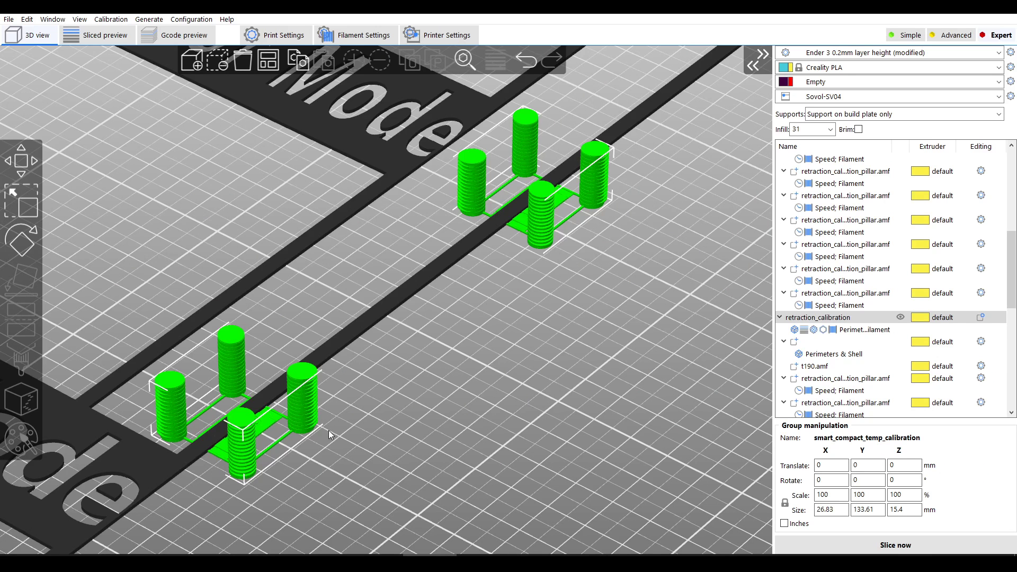
- Inspect the generated retraction towers on the bed up close, including their pillar ridges and bases
scroll(260, 463, "up", 5)
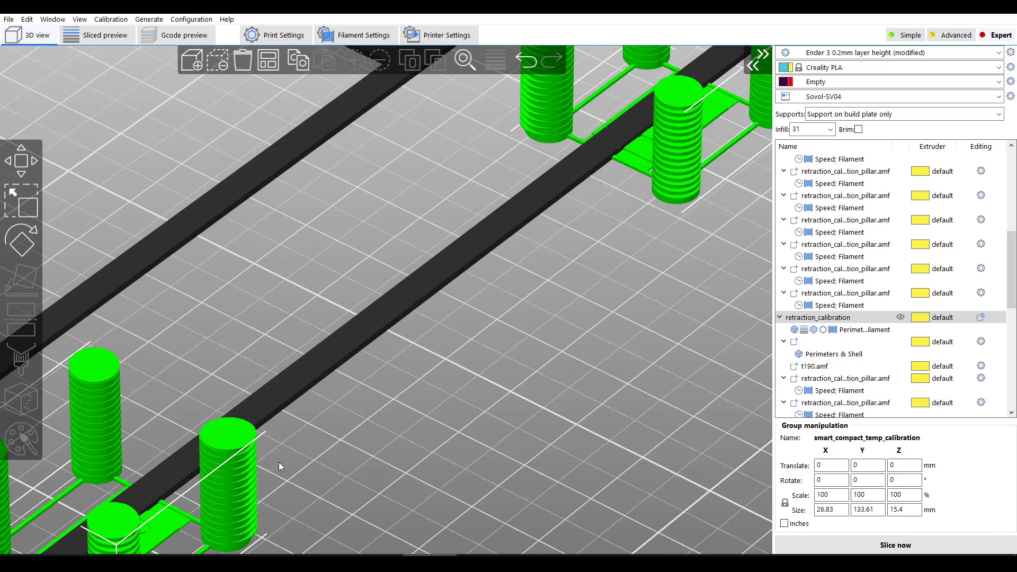
right_click_drag(278, 463, 562, 146)
scroll(364, 353, "up", 5)
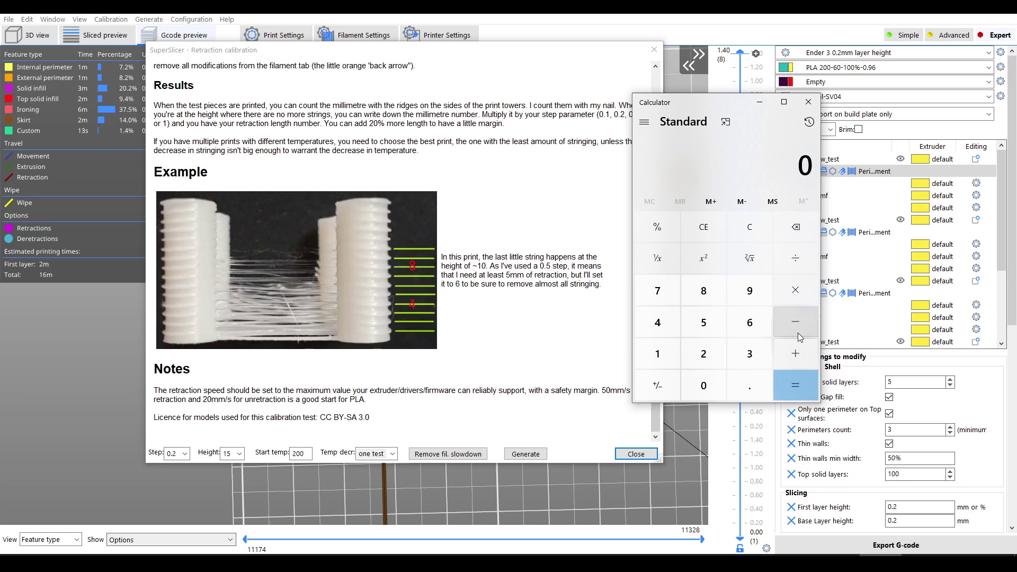
- Multiply 7.5 by 0.2 in Calculator and check the extruder's retraction length in the printer settings
left_click(665, 293)
left_click(750, 386)
left_click(705, 323)
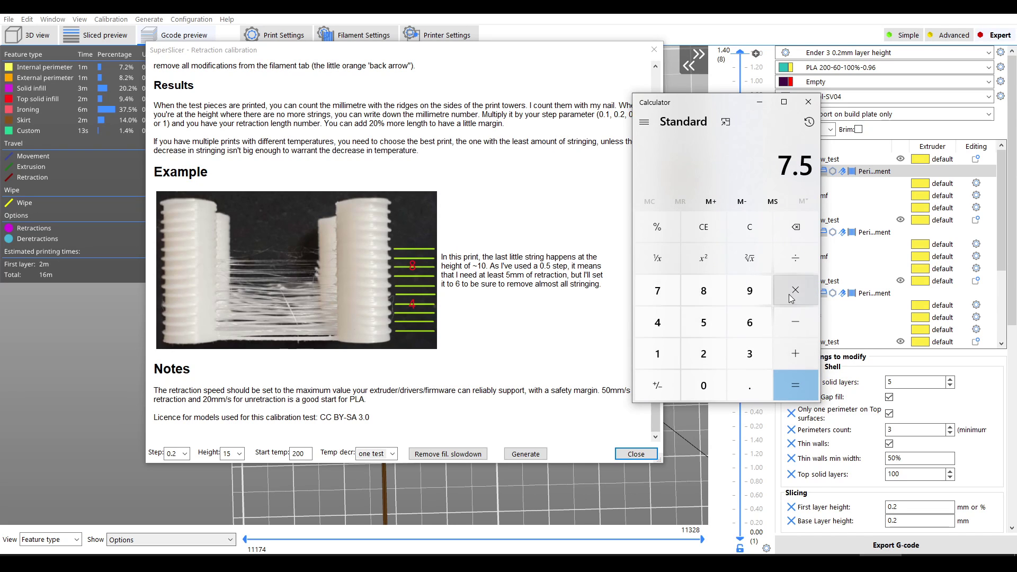
left_click(796, 291)
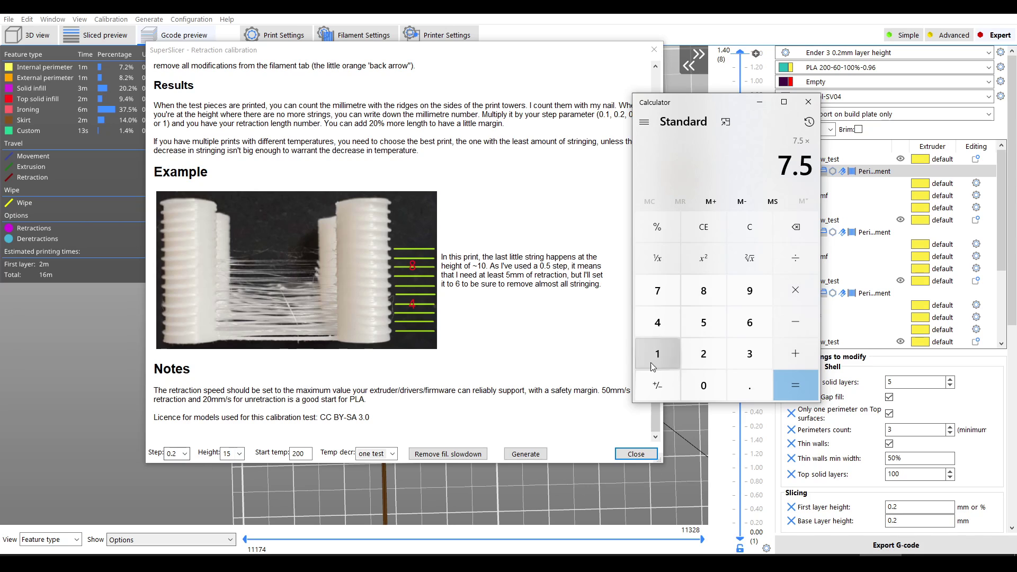
left_click(704, 385)
left_click(749, 386)
left_click(704, 354)
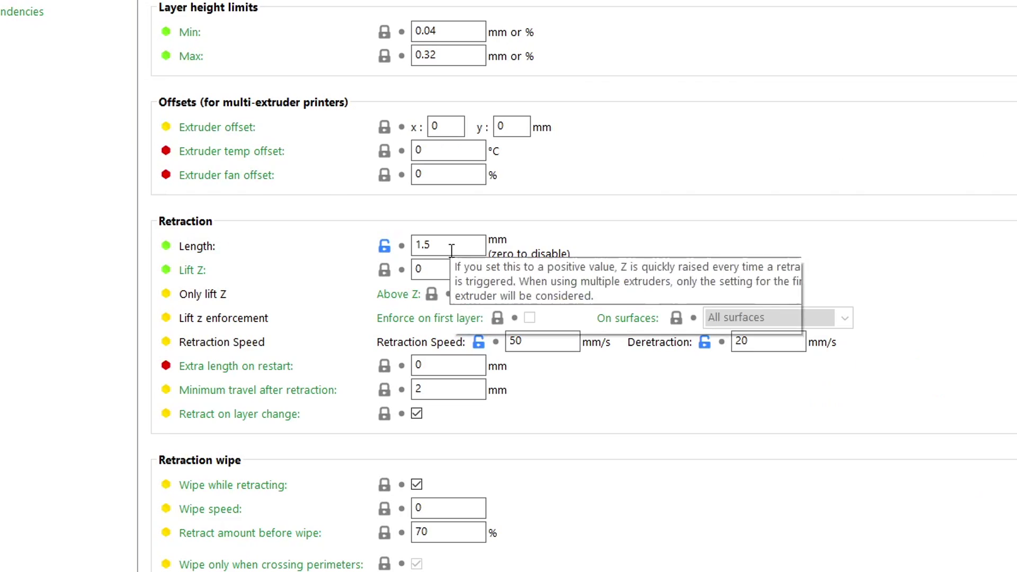
left_click_drag(452, 245, 412, 249)
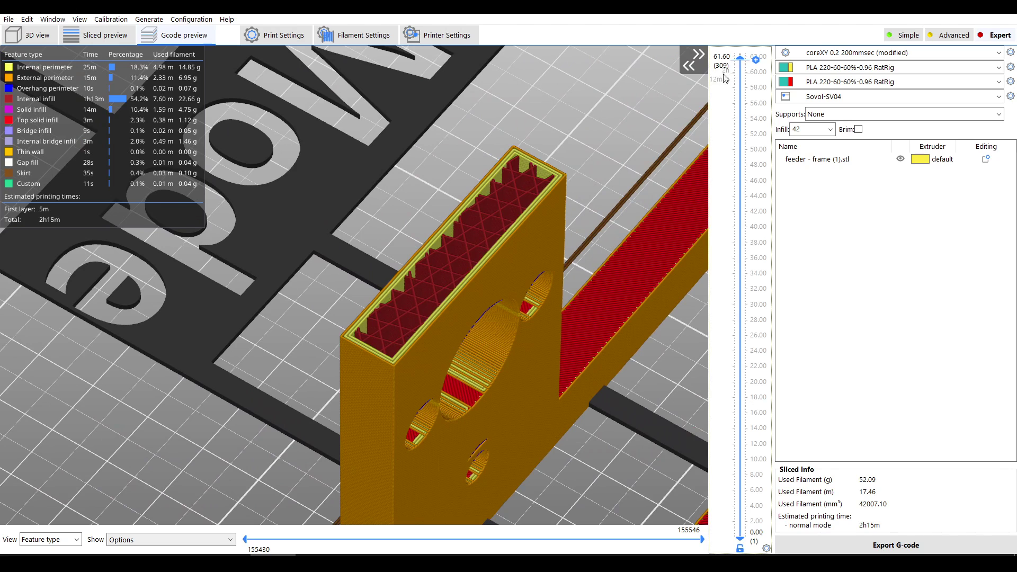
- Step through the feeder frame's uppermost layers in the G-code preview to examine the bridging over the infill
scroll(741, 63, "up", 1)
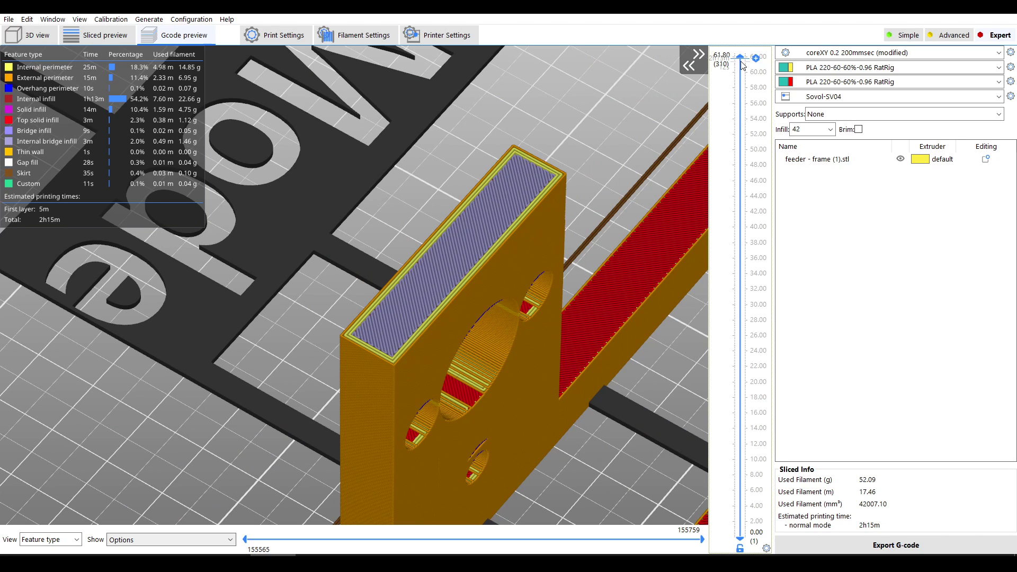
scroll(742, 63, "up", 3)
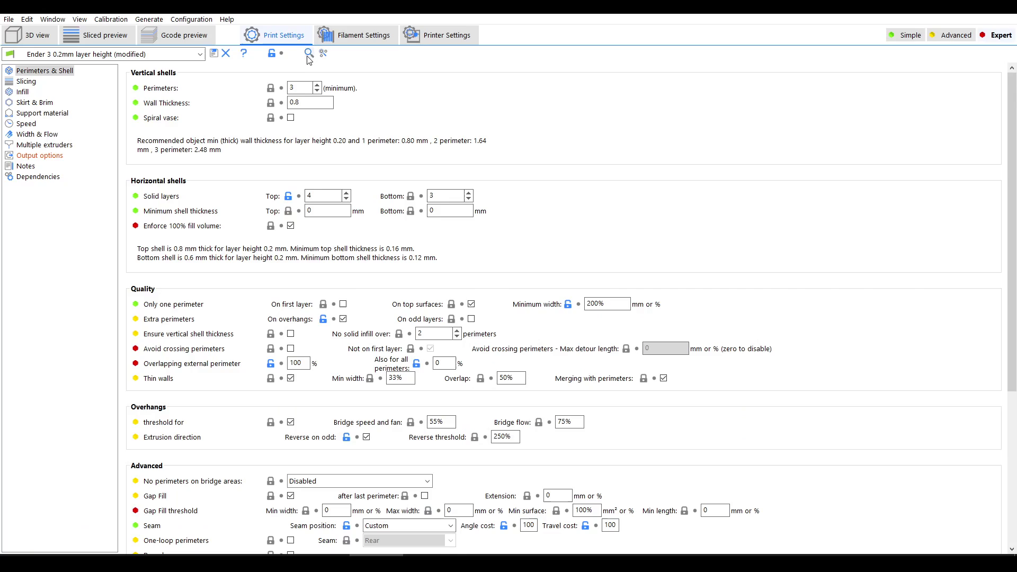
- Search the settings for "bridge flow ratio" and set the bridge flow ratio to 90%
left_click(312, 53)
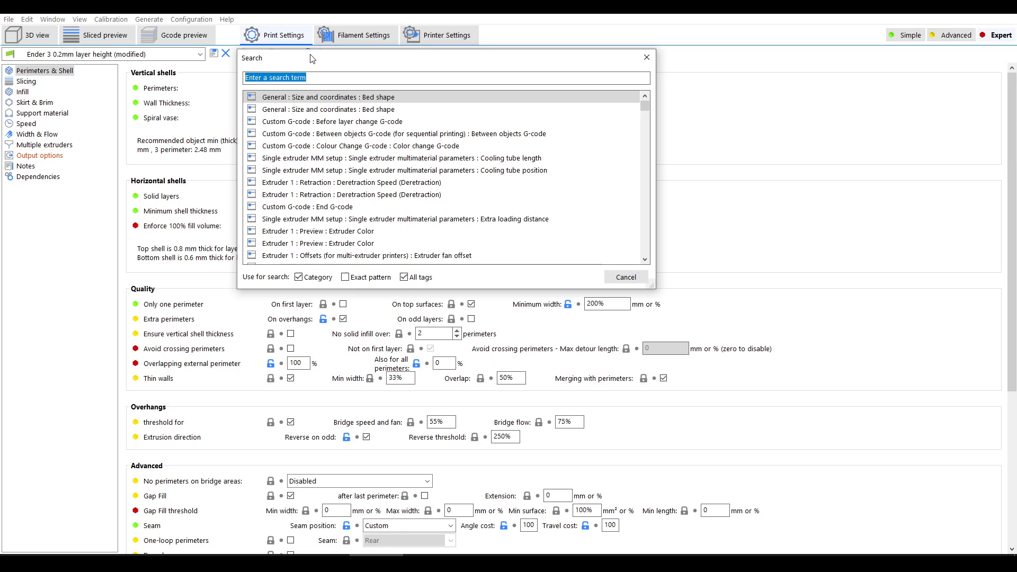
type("bridge f")
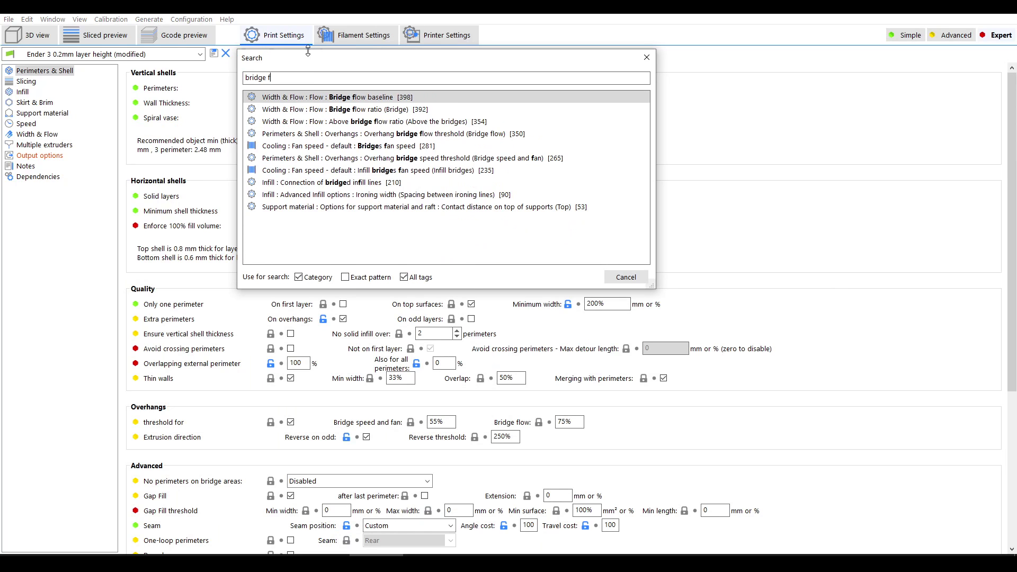
type("low ratio")
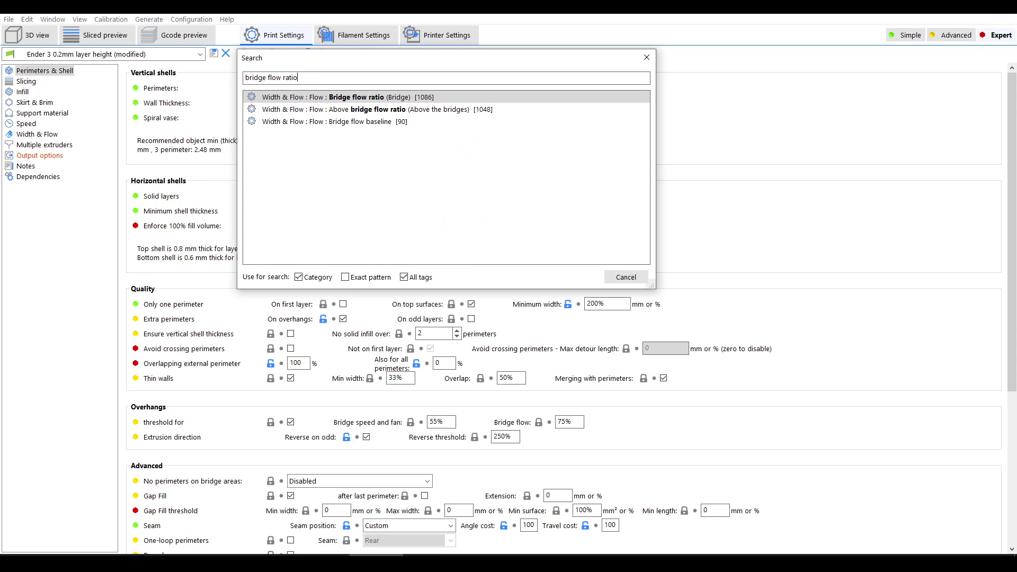
left_click(418, 97)
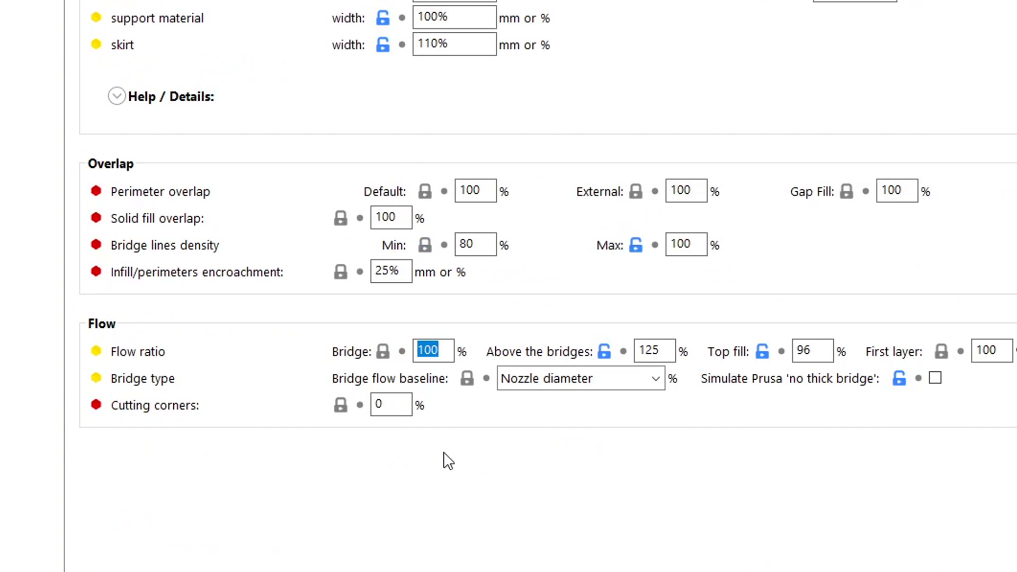
type("90")
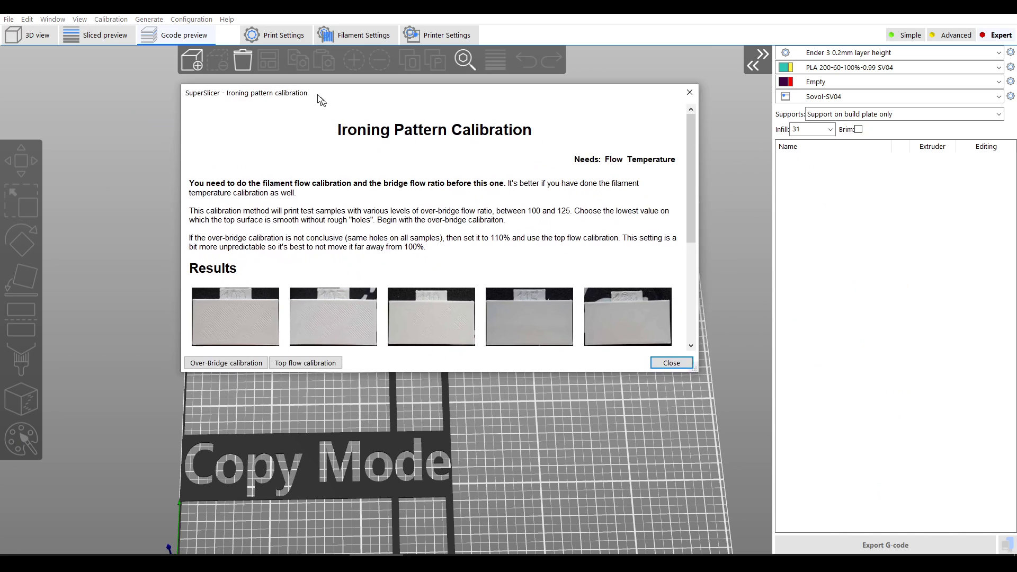
- Enlarge the ironing pattern calibration window, read how to choose the best sample, and generate the over-bridge calibration
left_click_drag(318, 100, 279, 66)
left_click_drag(655, 334, 868, 334)
left_click_drag(726, 335, 708, 538)
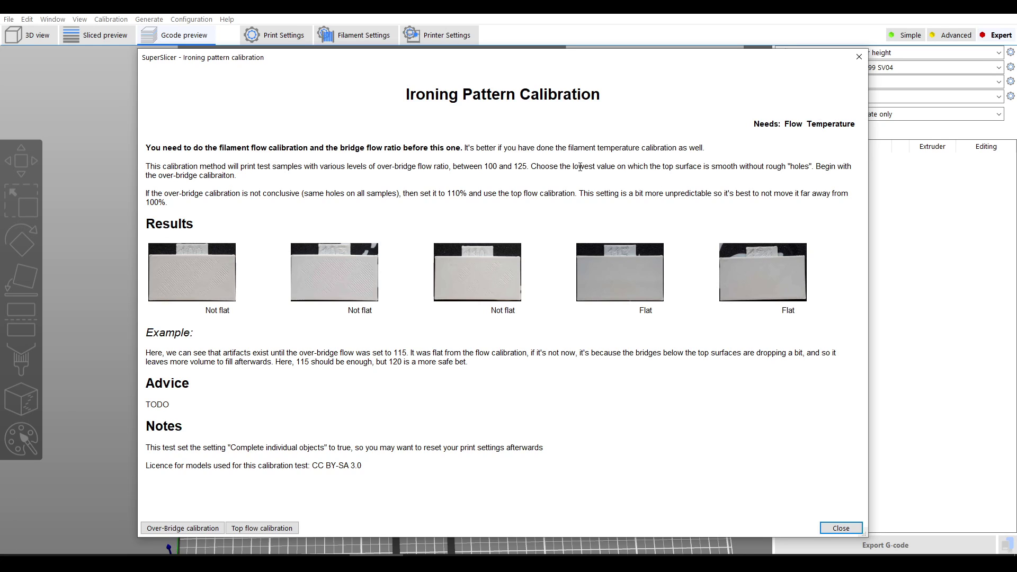
left_click_drag(641, 171, 765, 169)
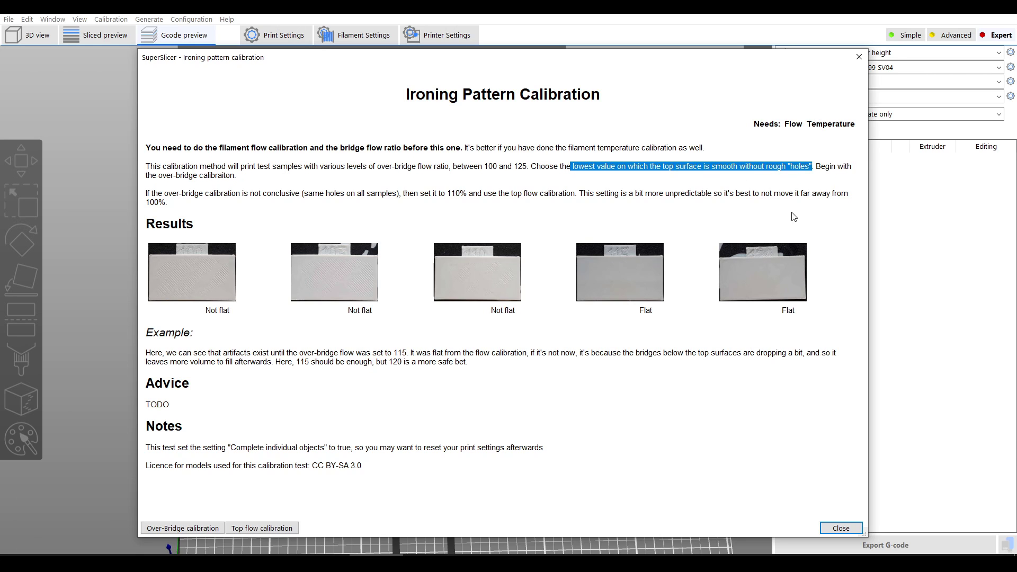
left_click(793, 216)
left_click(183, 529)
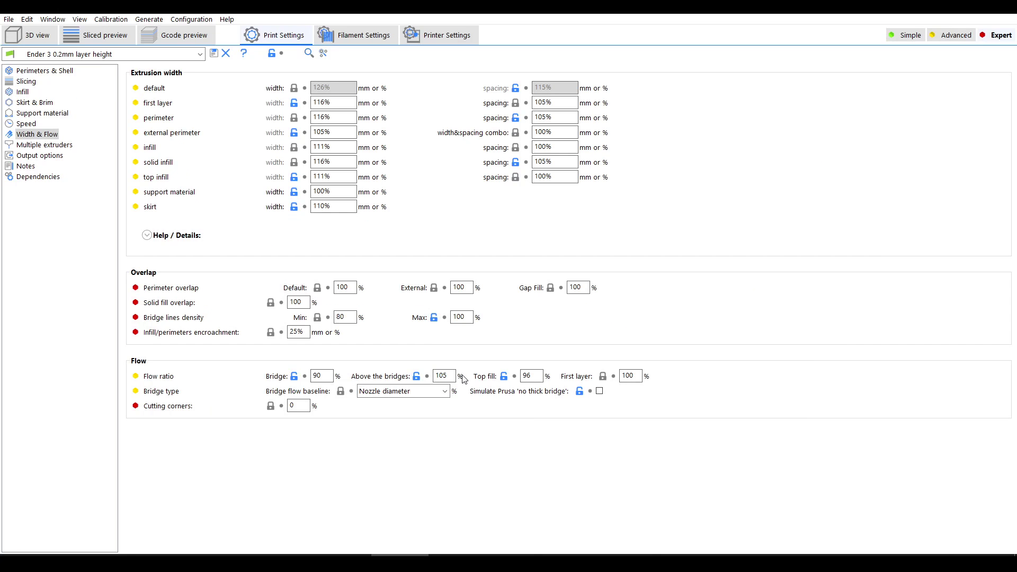
- Set the flow ratio above the bridges to 105% and save the print settings as "Ender 3 0.2mm layer height"
left_click(213, 53)
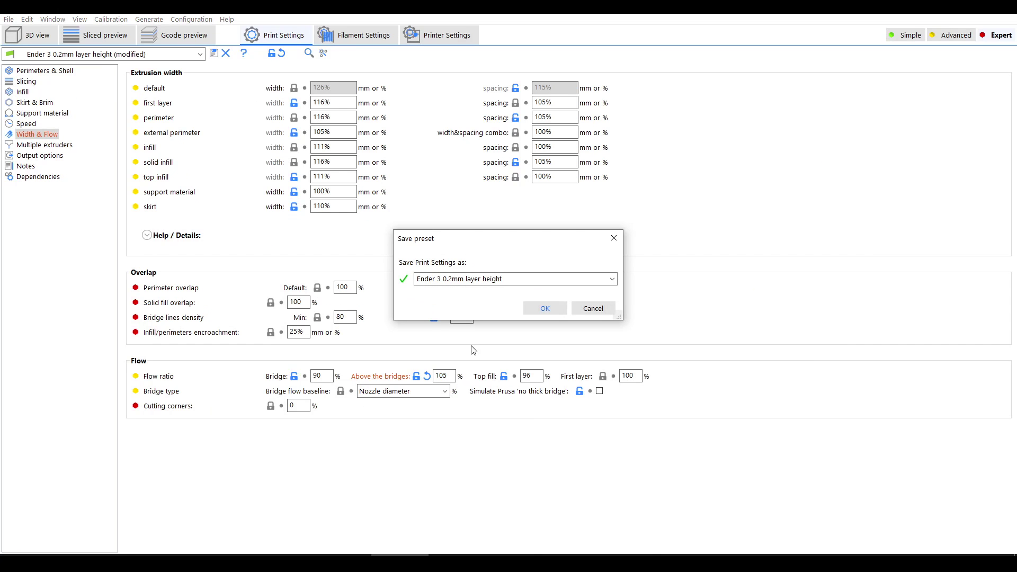
left_click(539, 309)
- Generate the top flow calibration without saving the over-bridge calibration project, and view the sliced samples on the bed
scroll(417, 260, "down", 1)
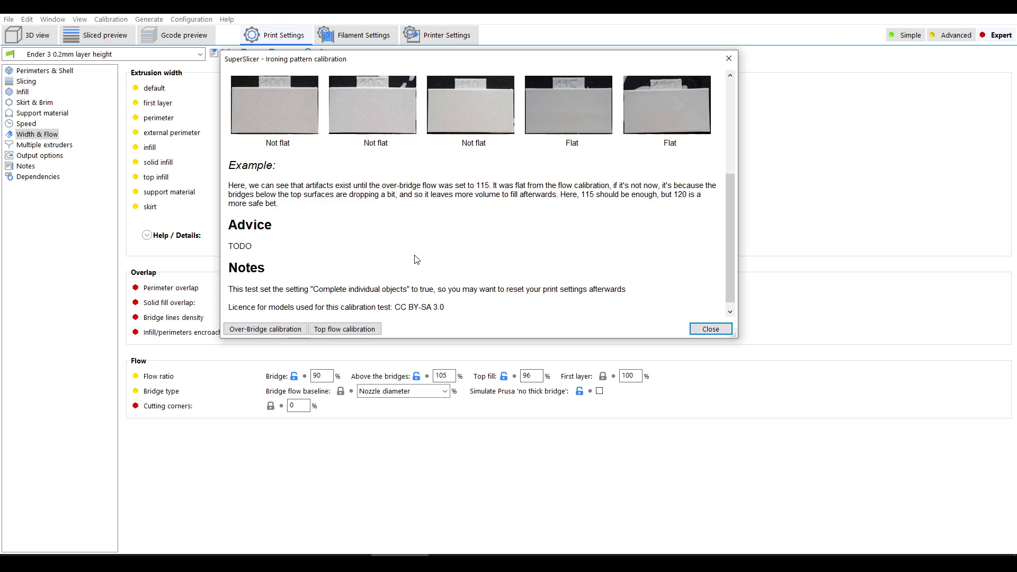
left_click(360, 329)
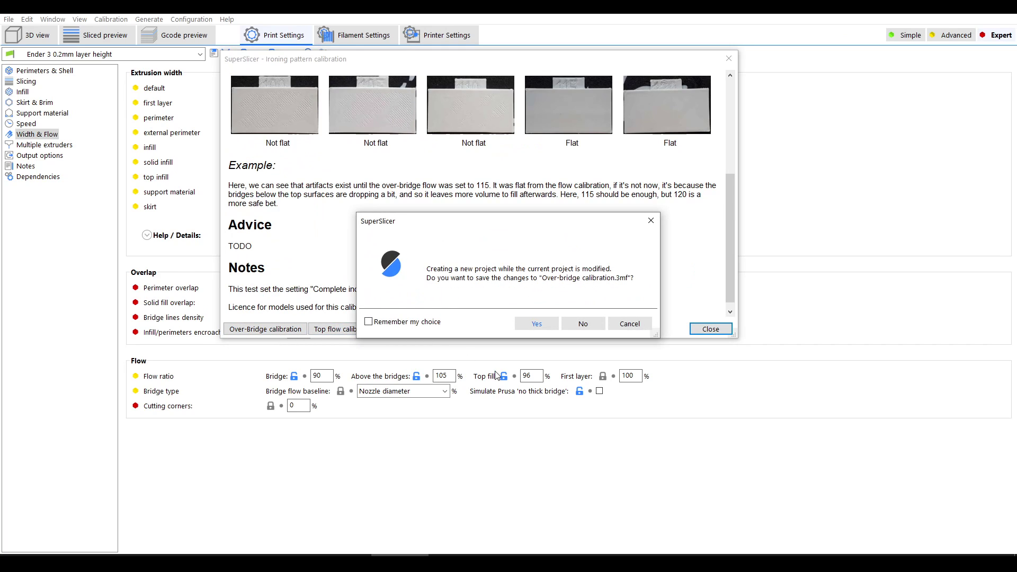
left_click(584, 324)
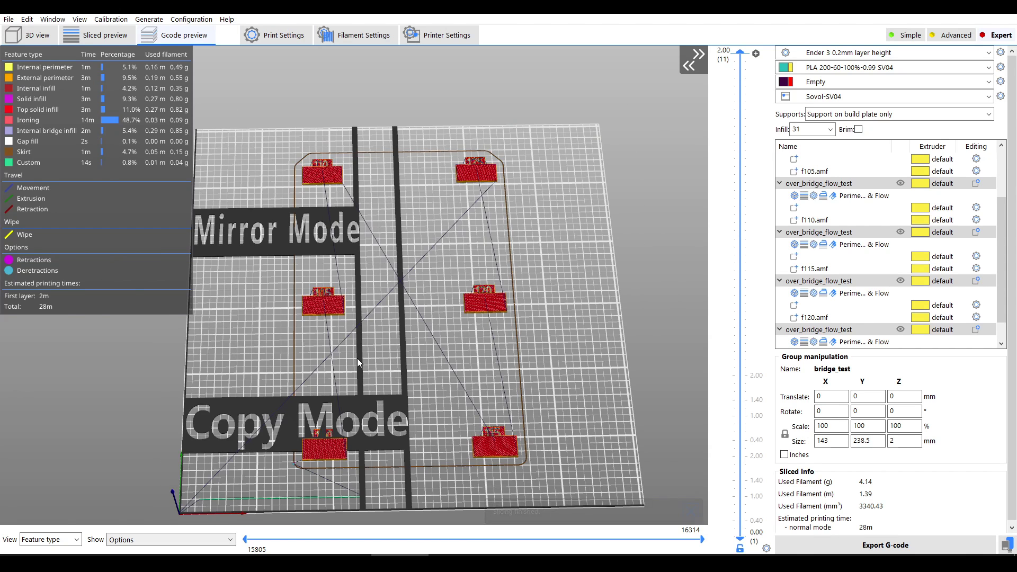
scroll(357, 362, "up", 5)
scroll(357, 358, "down", 5)
left_click_drag(357, 358, 389, 332)
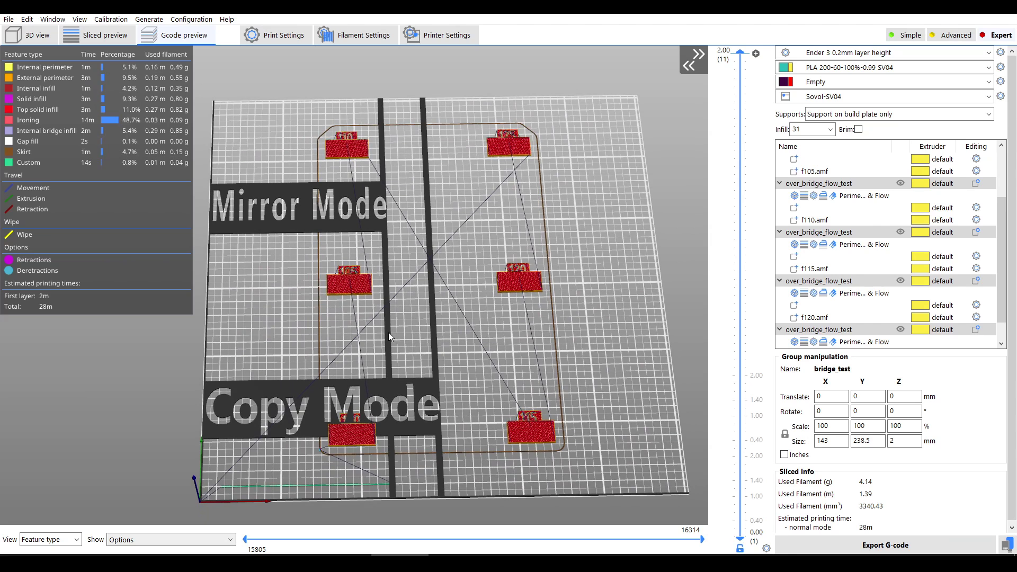
- Examine the object settings of the 120 flow sample, from its perimeter and infill options to its top fill flow ratio
left_click(849, 295)
scroll(867, 432, "down", 5)
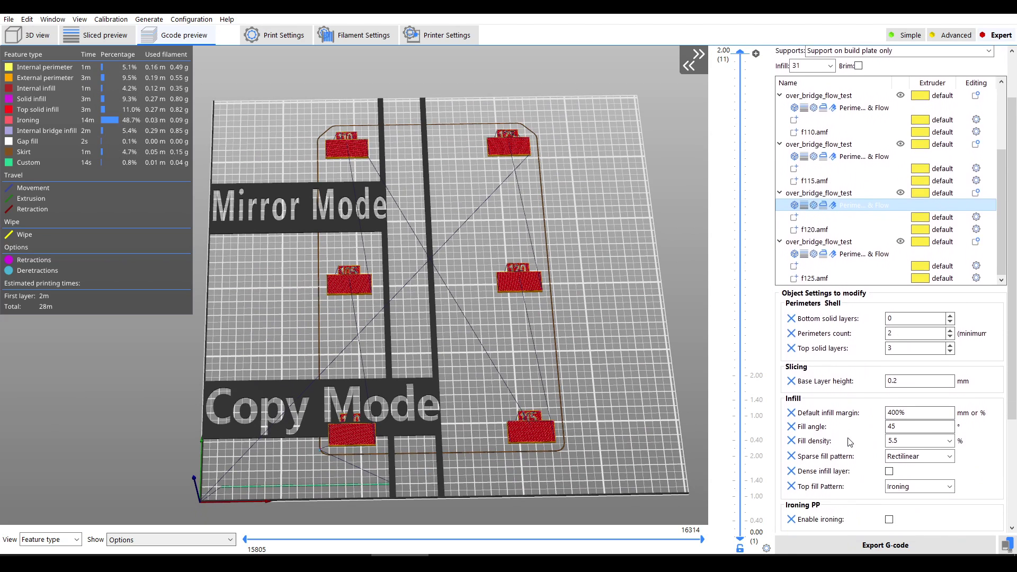
scroll(724, 345, "down", 1)
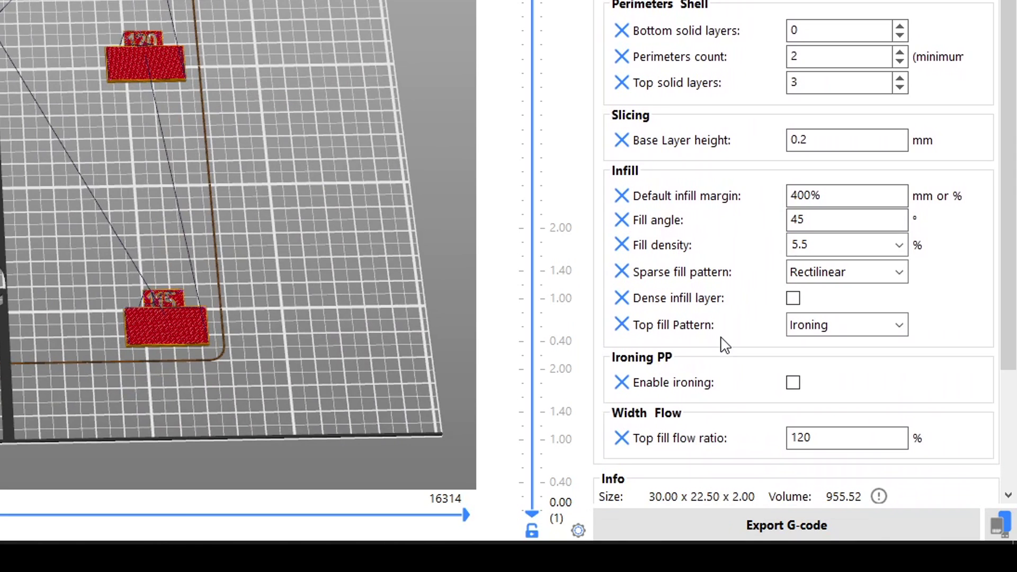
scroll(725, 345, "down", 2)
mouse_move(729, 372)
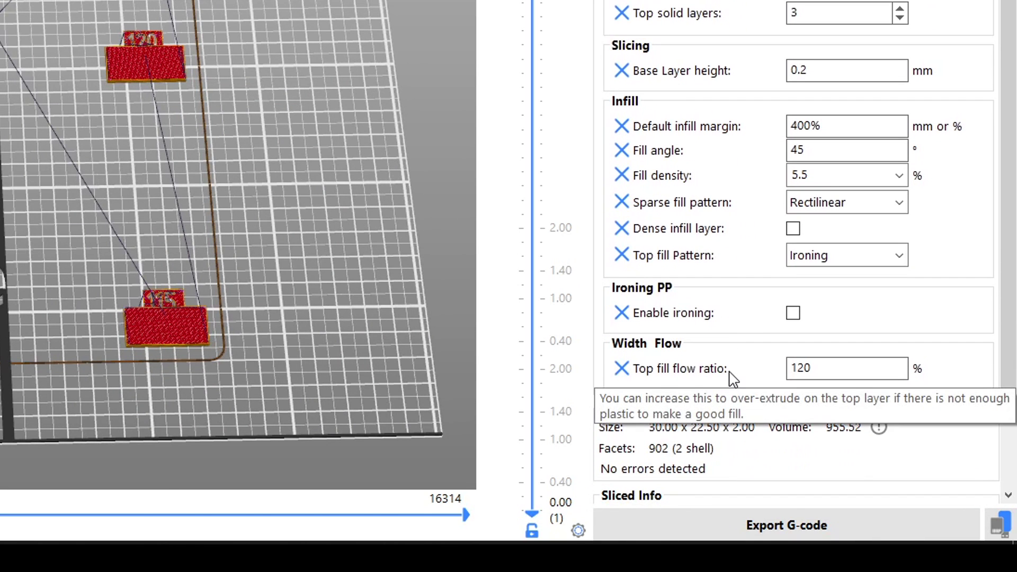